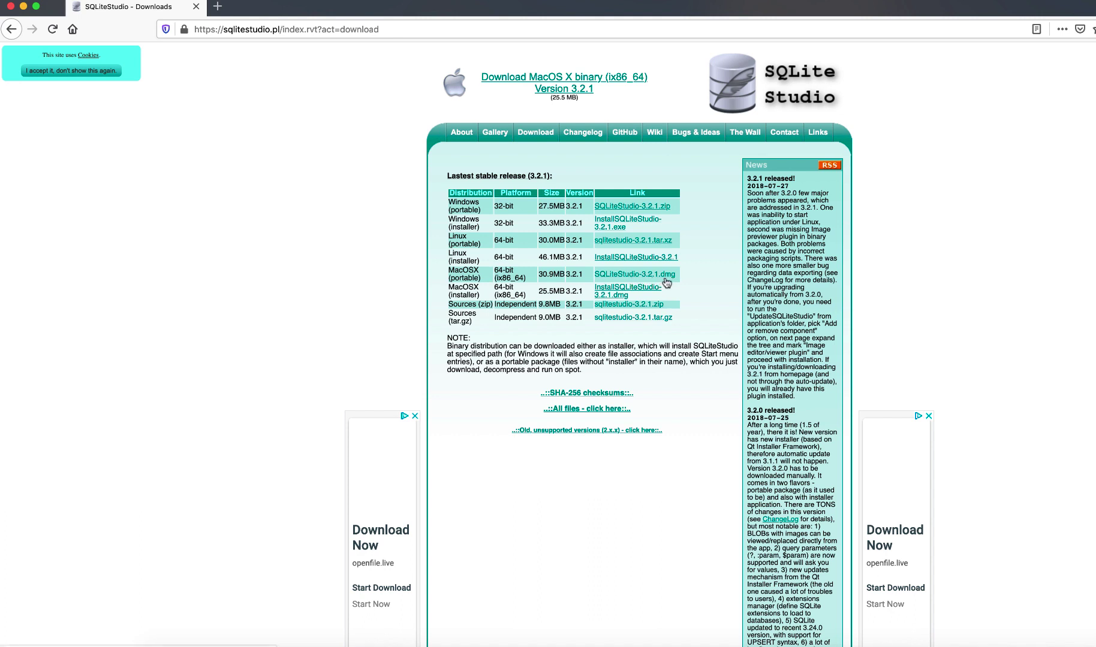
Step: Download the portable MacOSX package SQLiteStudio-3.2.1.dmg, saving the file, and open the downloaded disk image
click(647, 278)
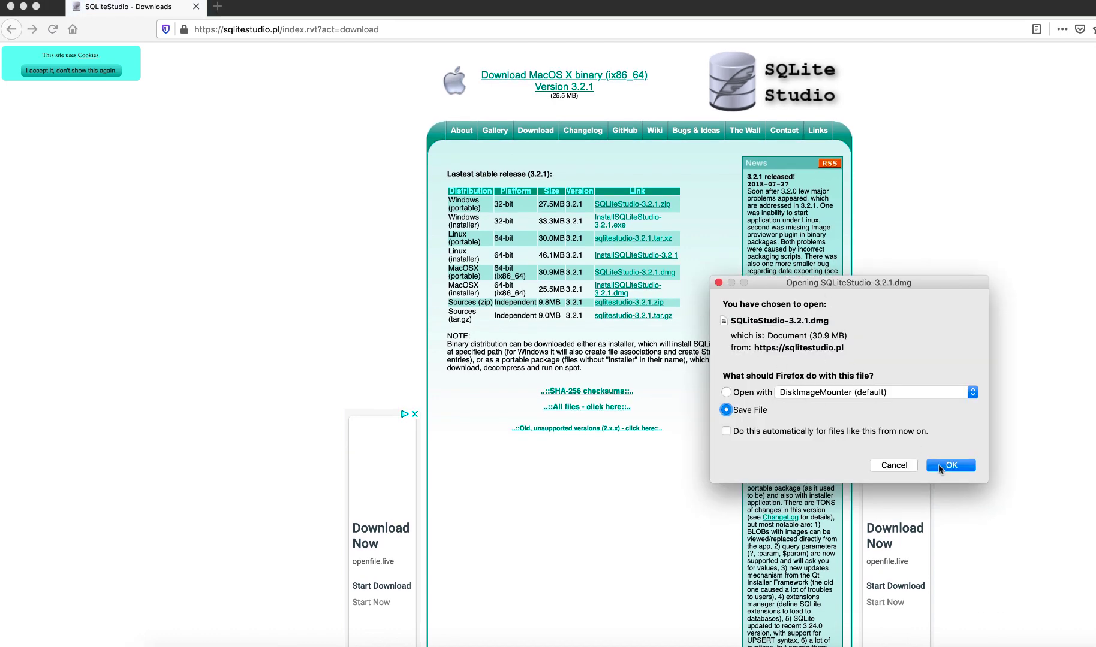
click(940, 467)
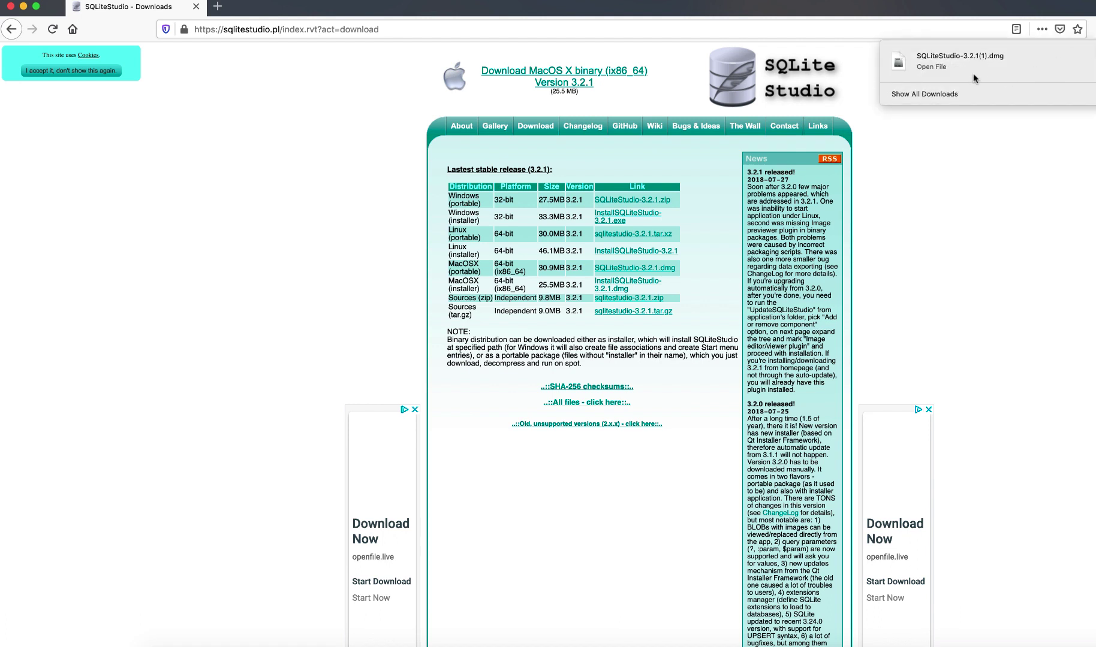
click(972, 75)
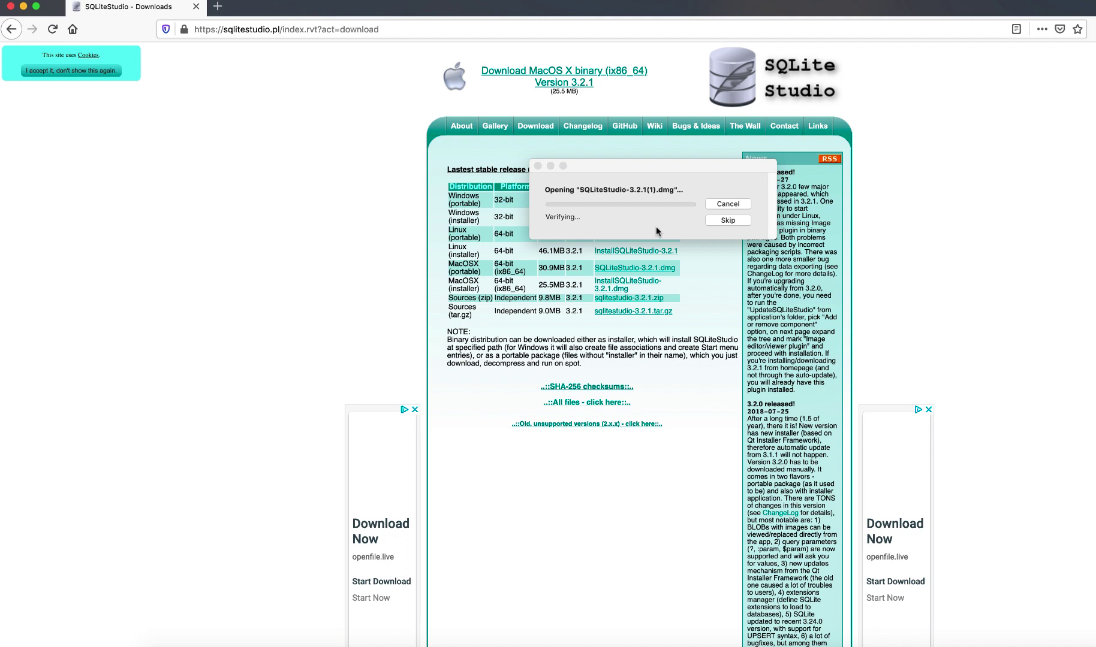
click(643, 168)
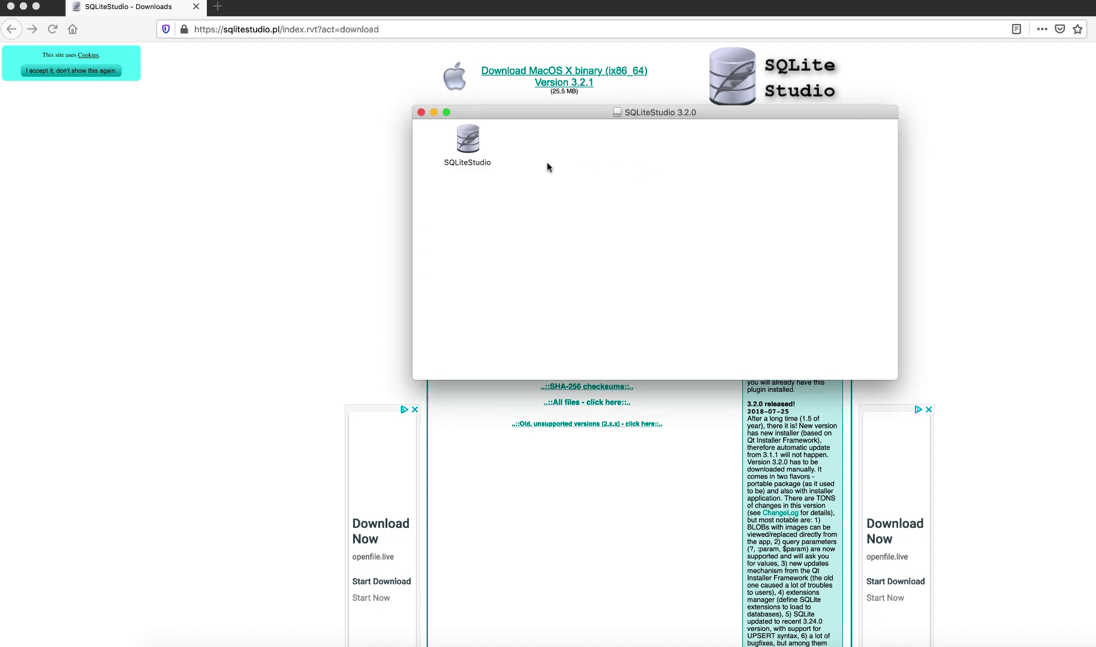
Step: Launch SQLiteStudio from the mounted disk image and allow it to run despite the unidentified developer
click(469, 148)
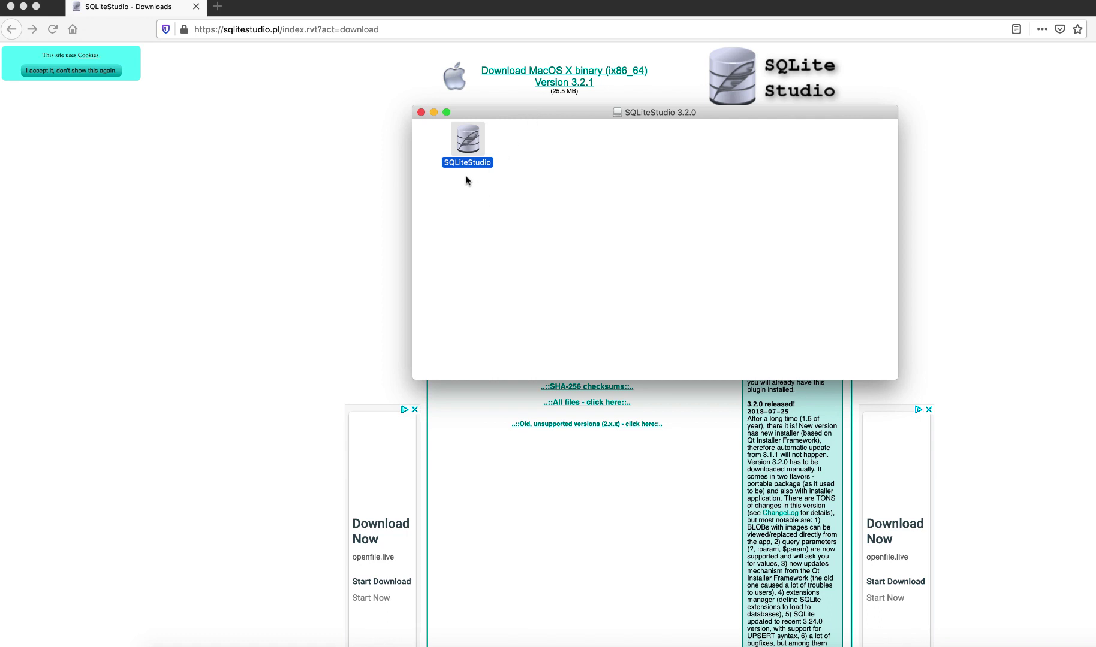
right_click(469, 150)
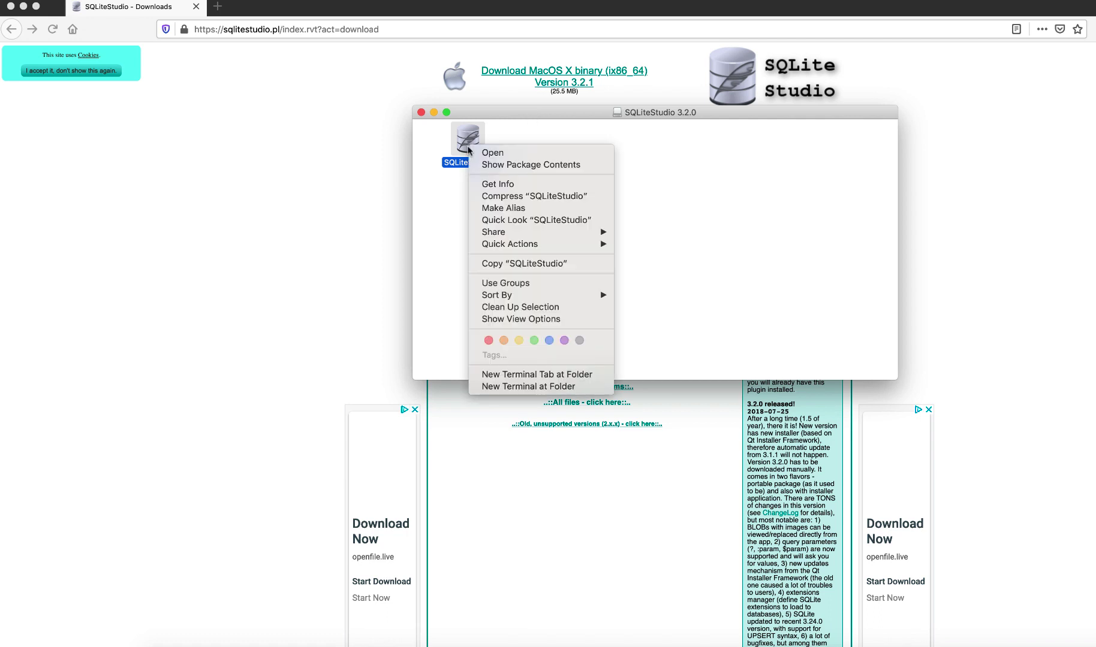
click(463, 147)
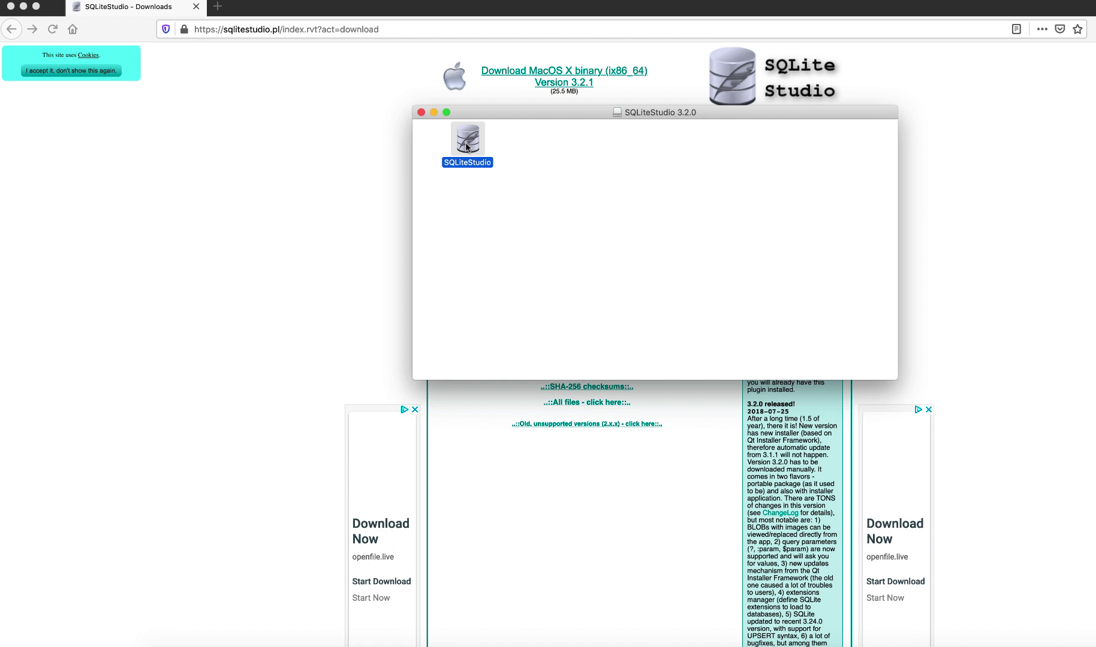
right_click(466, 146)
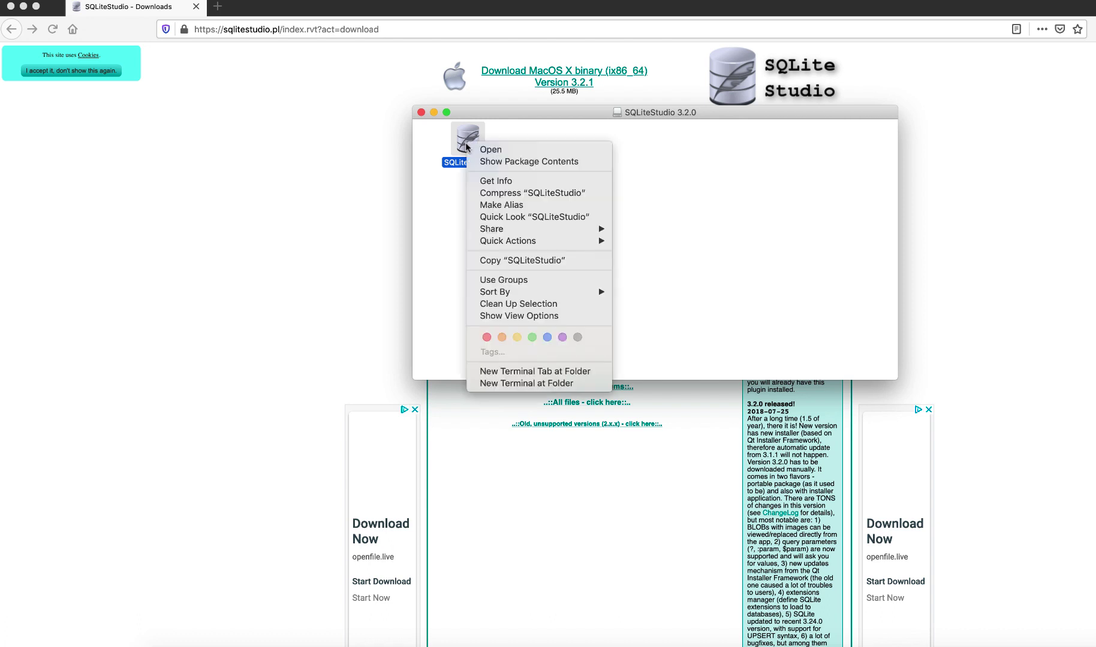
click(487, 150)
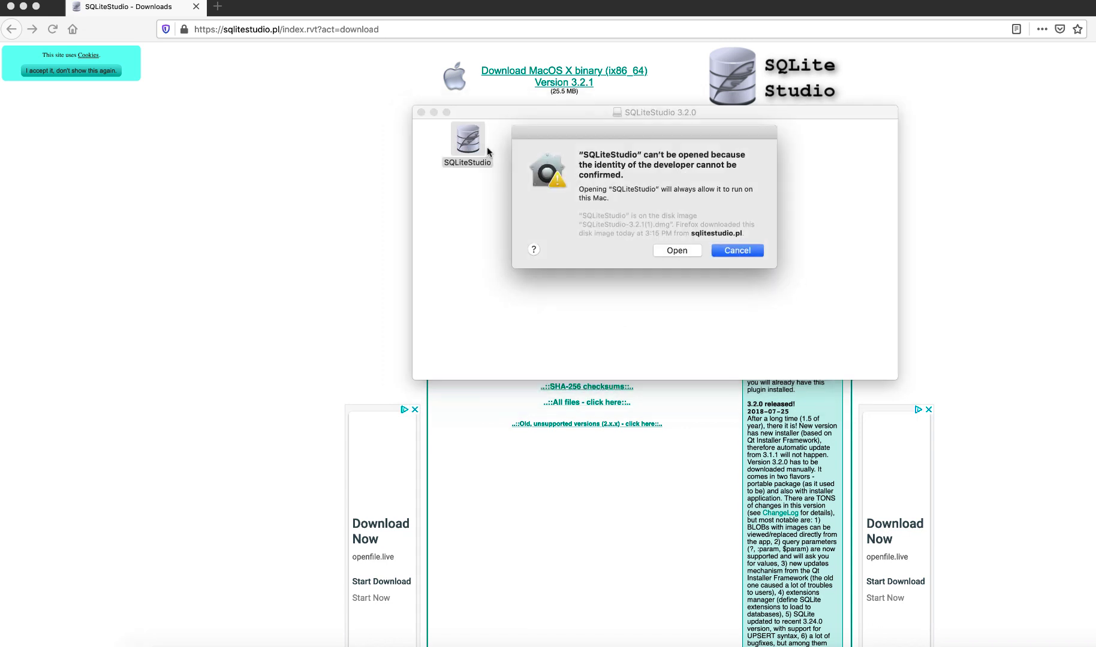
click(672, 250)
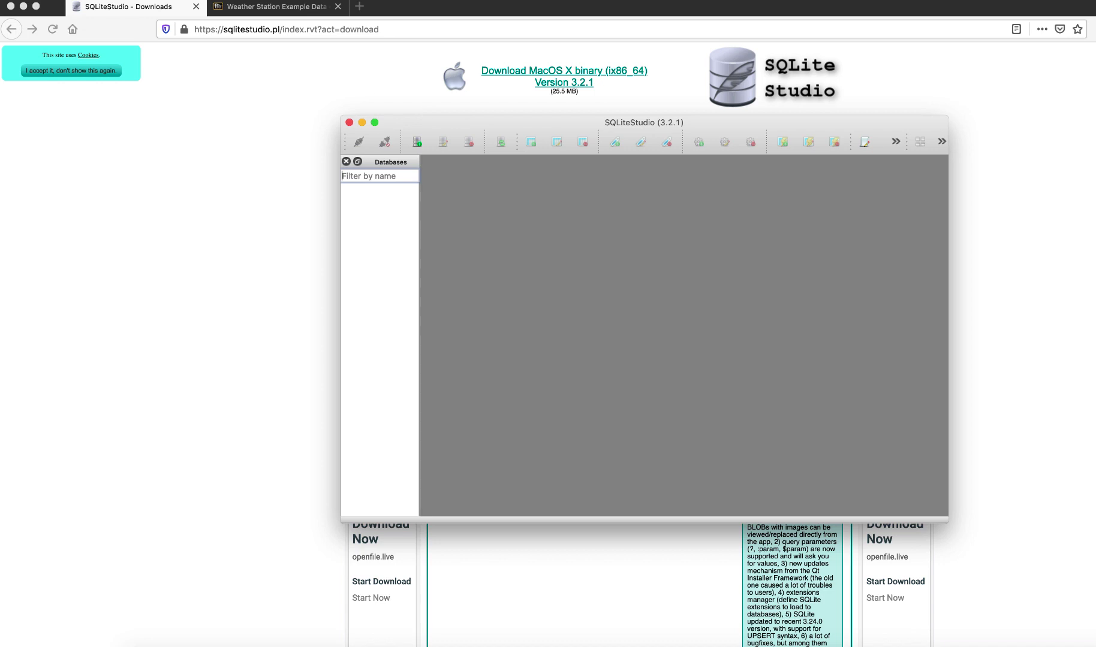
Step: Add the file rexon_metals(1).db from the Downloads folder as a permanent SQLite 3 database
click(116, 0)
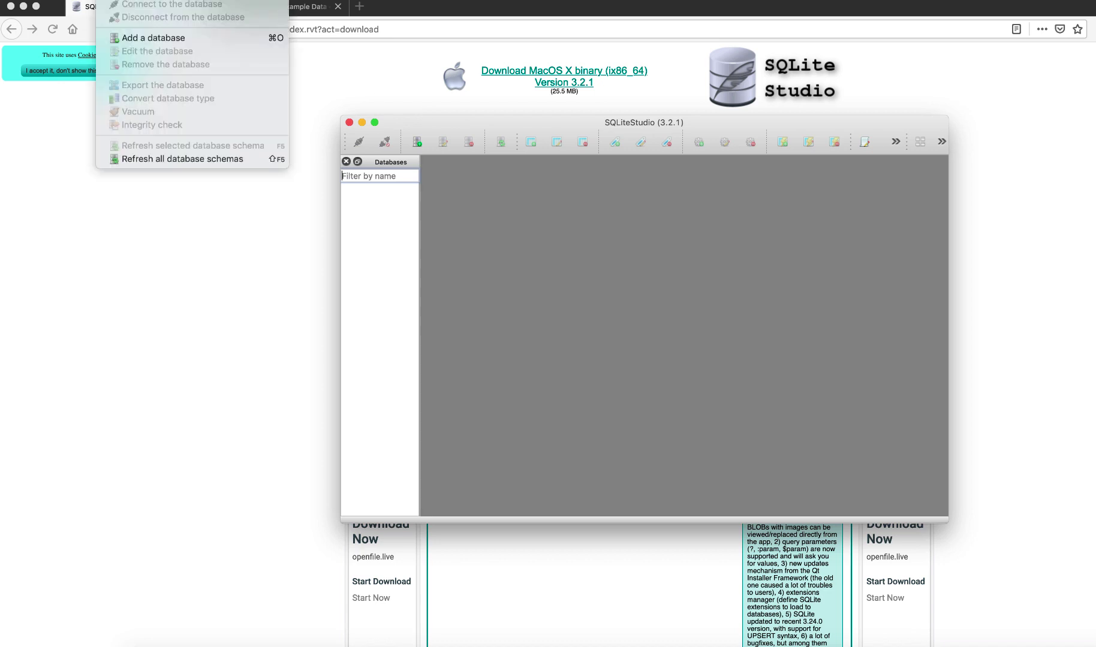
click(137, 39)
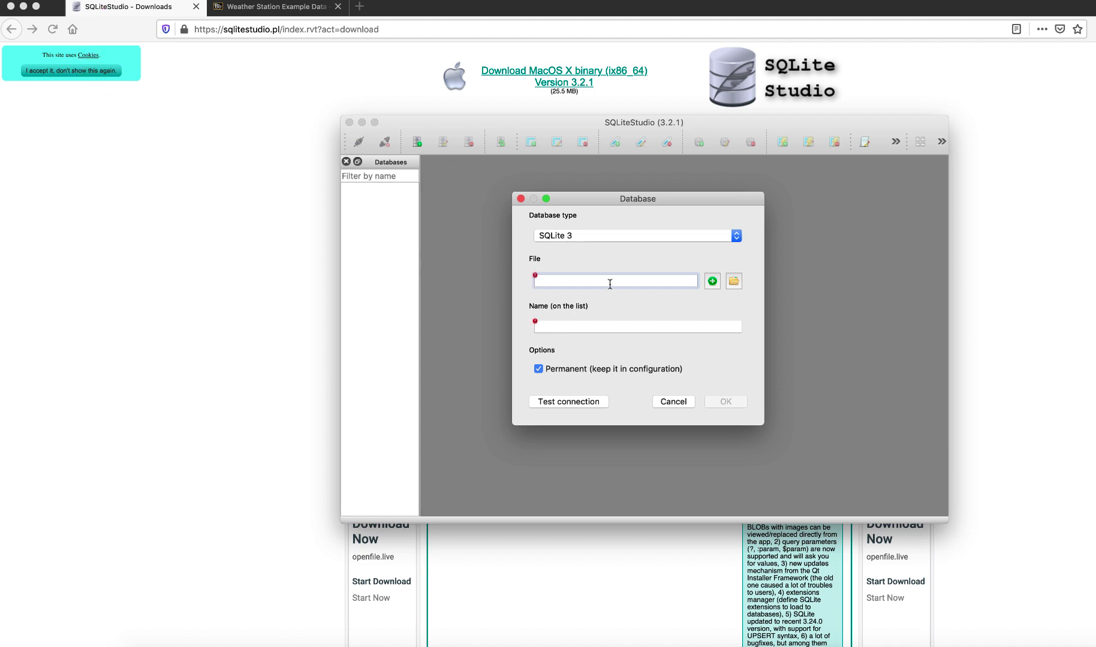
click(733, 283)
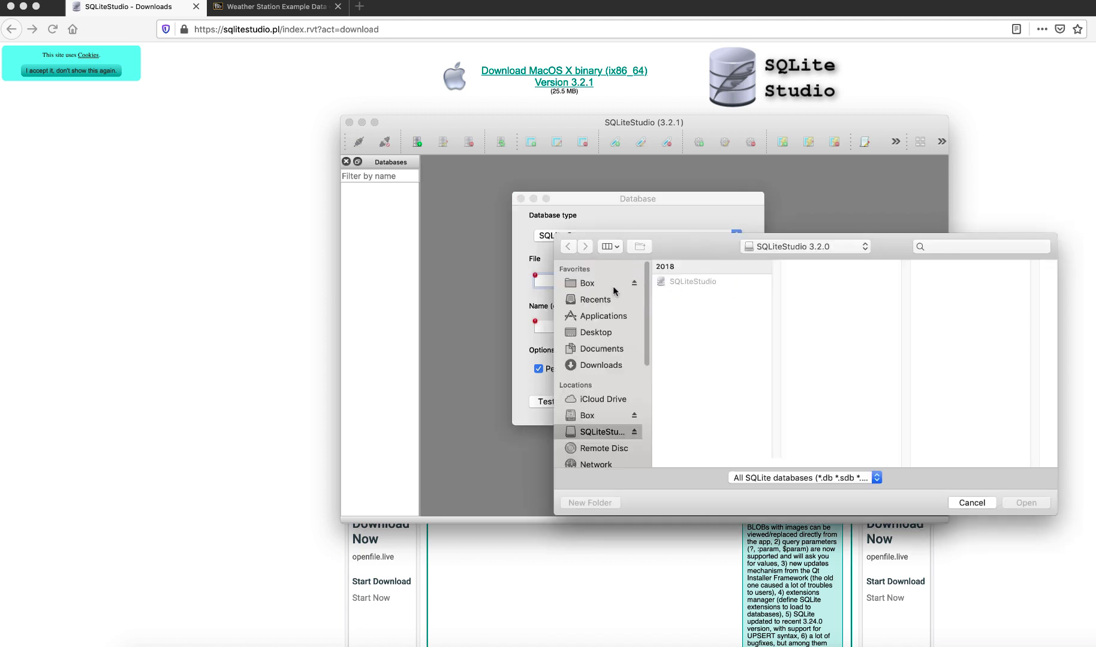
click(619, 367)
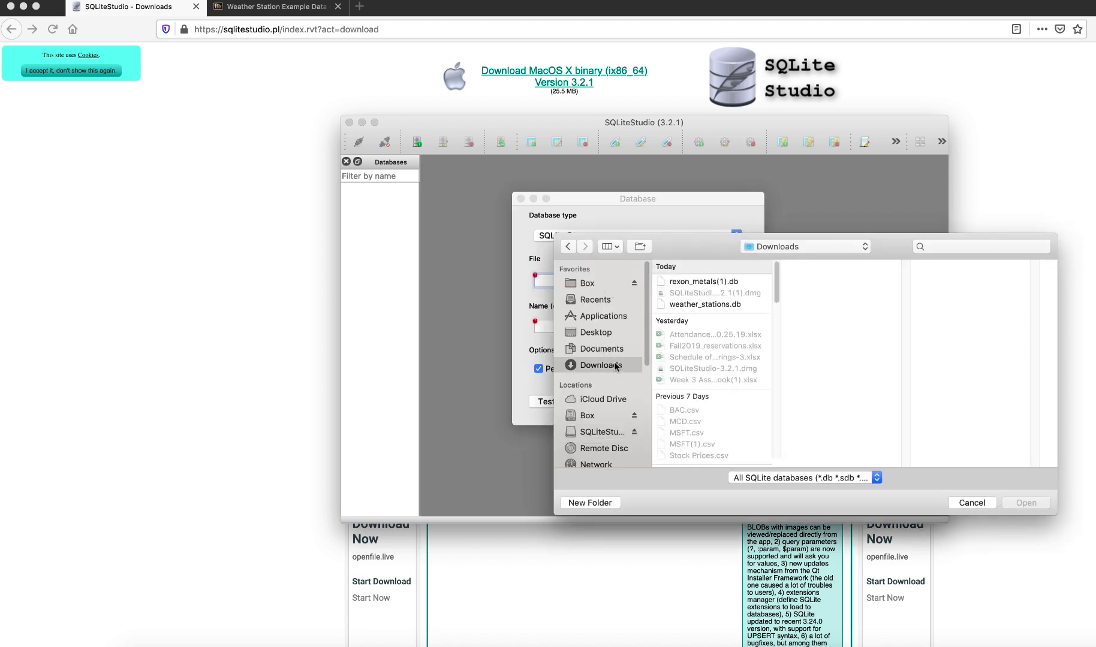
click(696, 287)
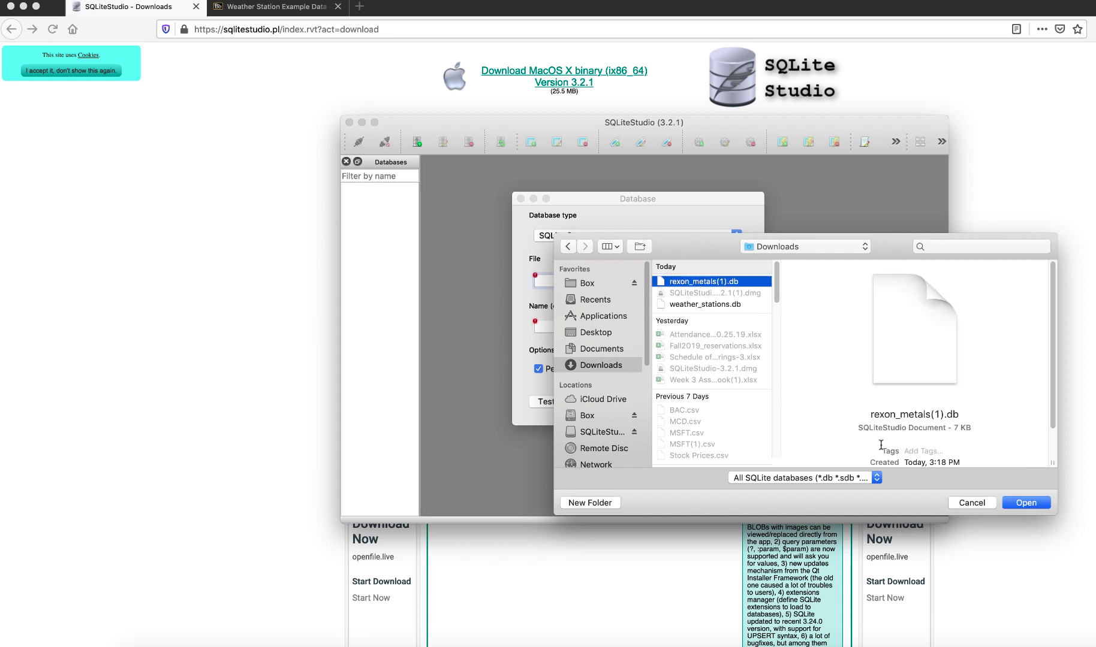
click(1025, 503)
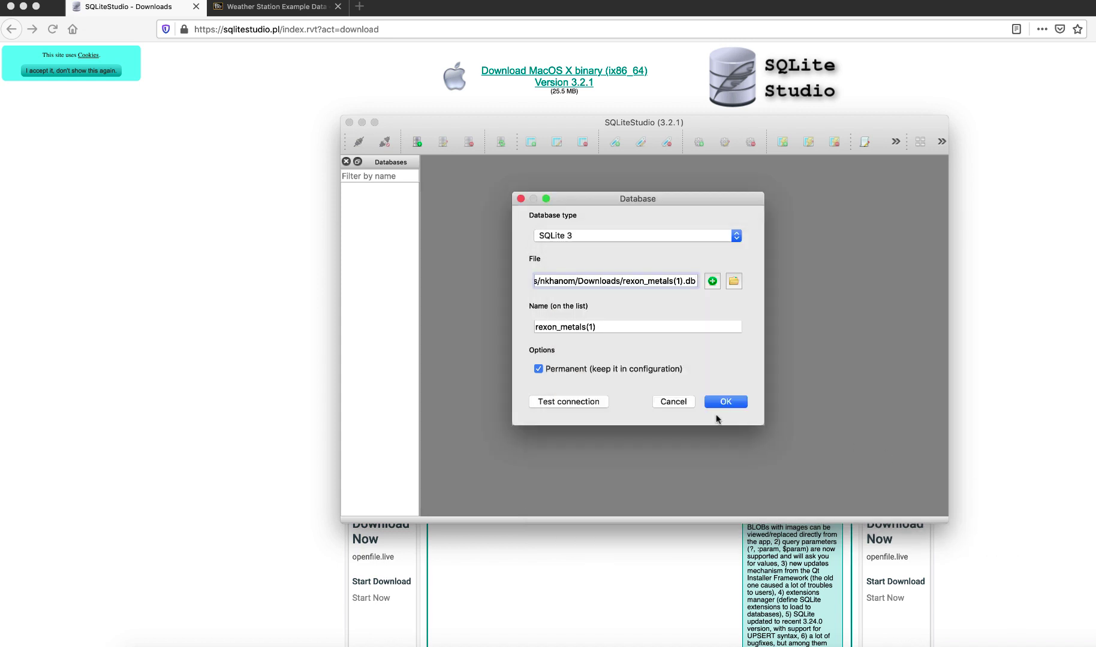
click(726, 403)
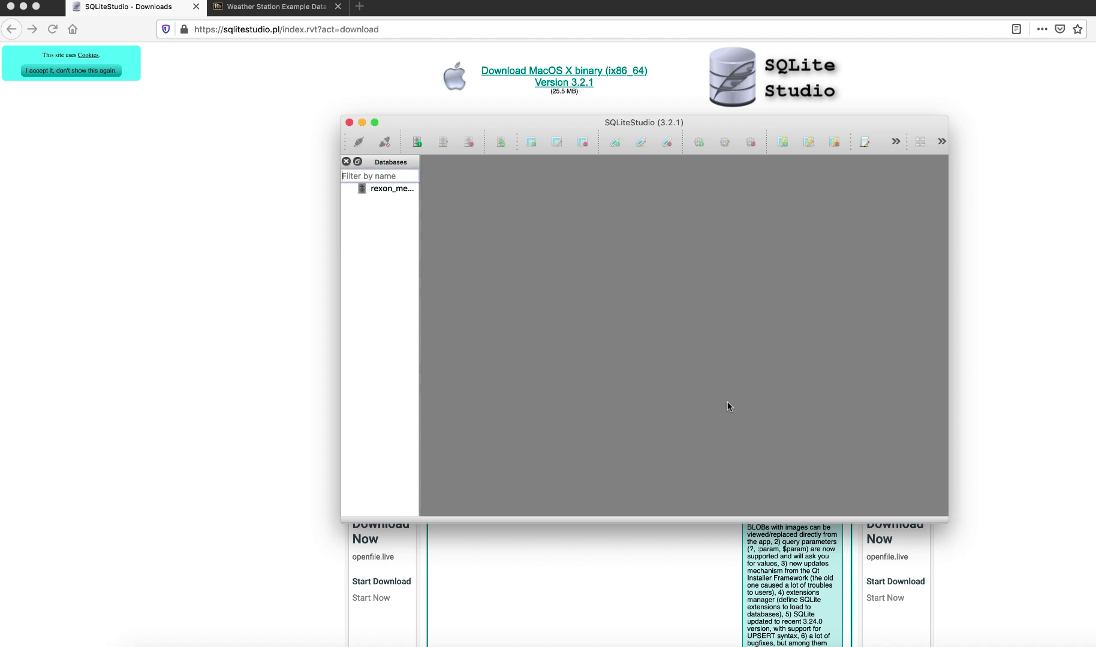
Step: Connect to the rexon_metals(1) database and widen the database list so full table and view names fit
click(382, 190)
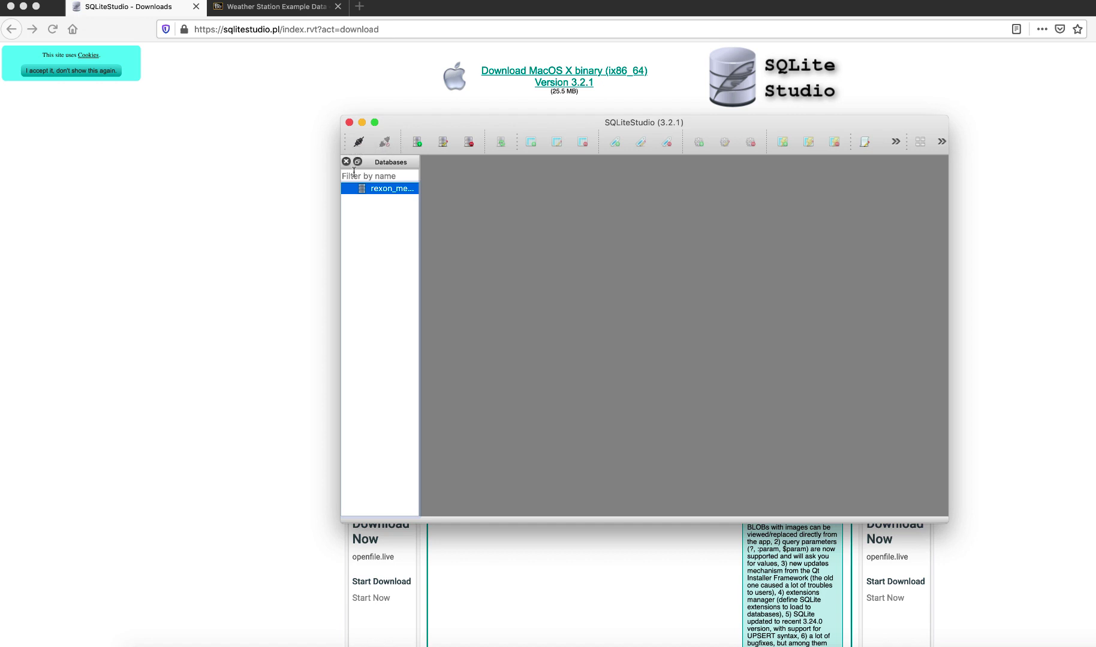
double_click(381, 189)
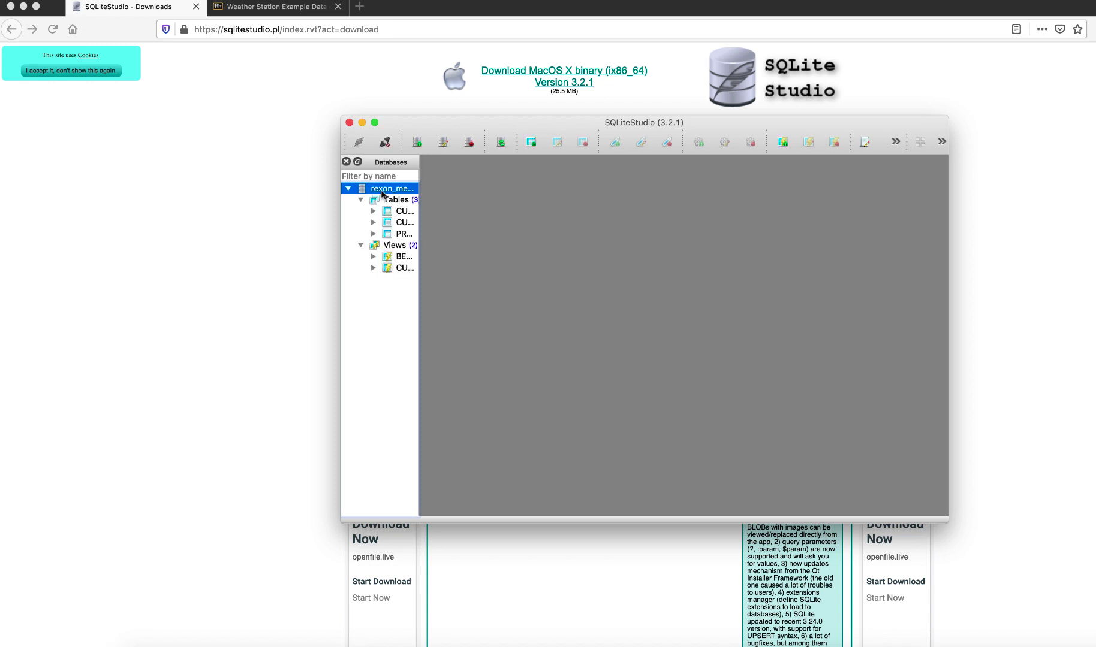
drag(418, 237, 507, 240)
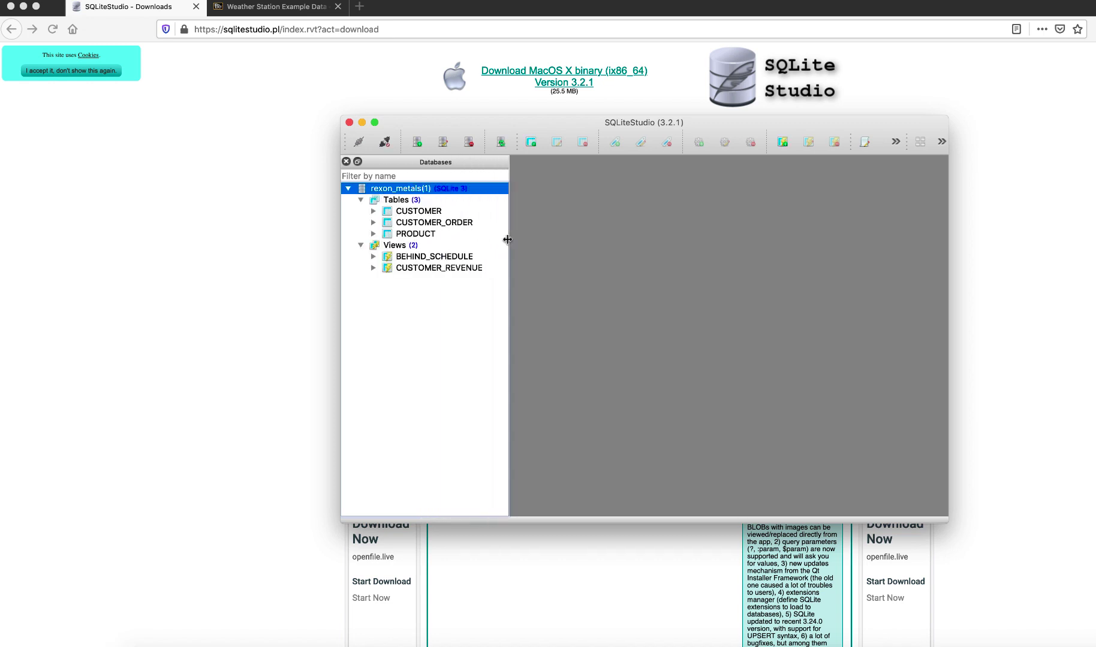
Step: Go through the CUSTOMER, CUSTOMER_ORDER and PRODUCT tables one by one in the database tree
click(405, 215)
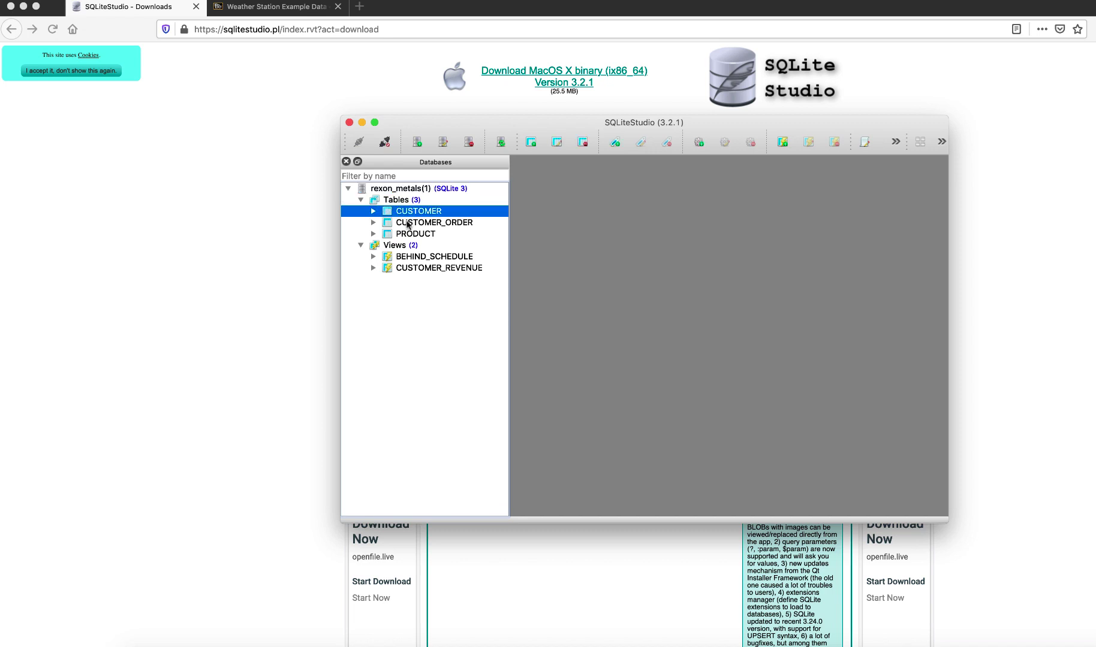
click(407, 226)
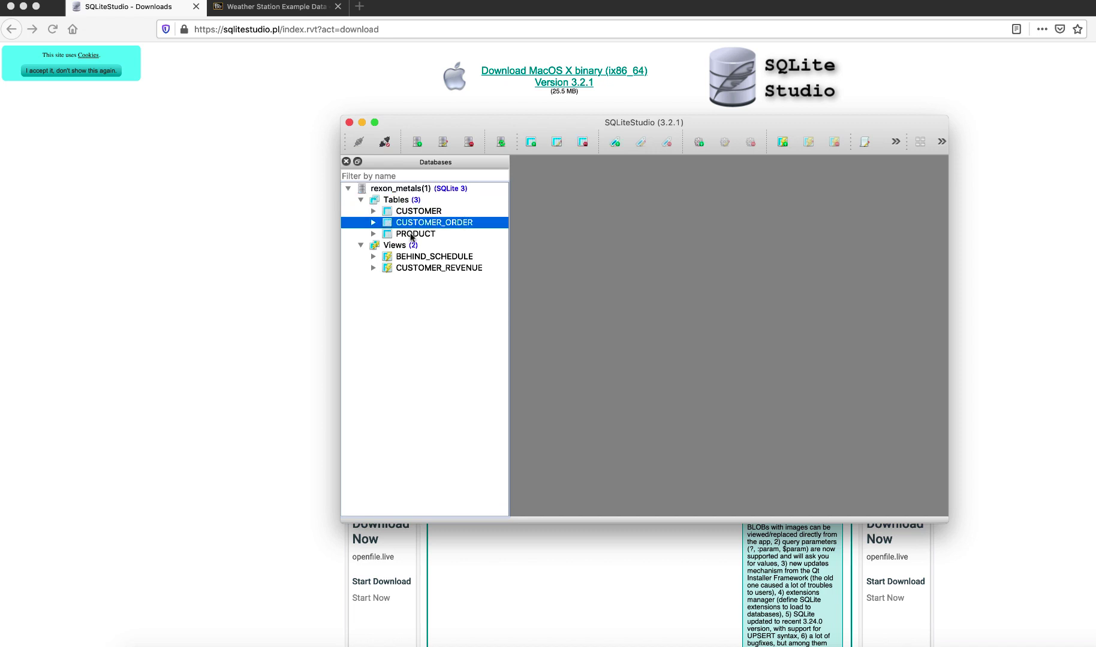
click(411, 236)
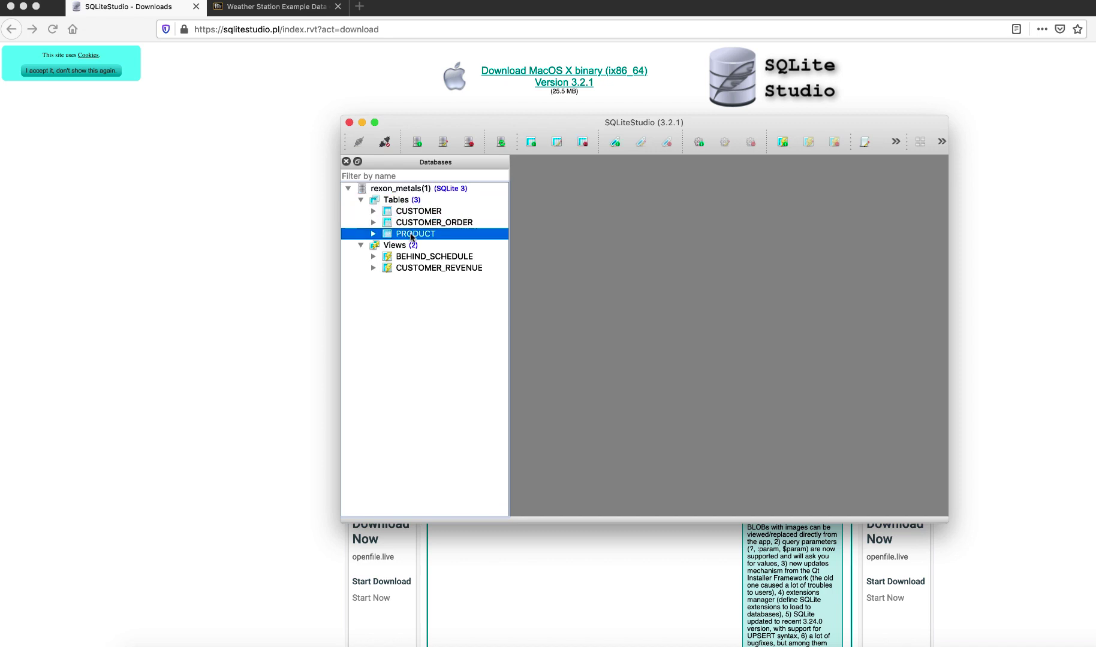
Step: Open the CUSTOMER table, display its data in the grid and slightly widen the CUSTOMER_ID column
double_click(410, 212)
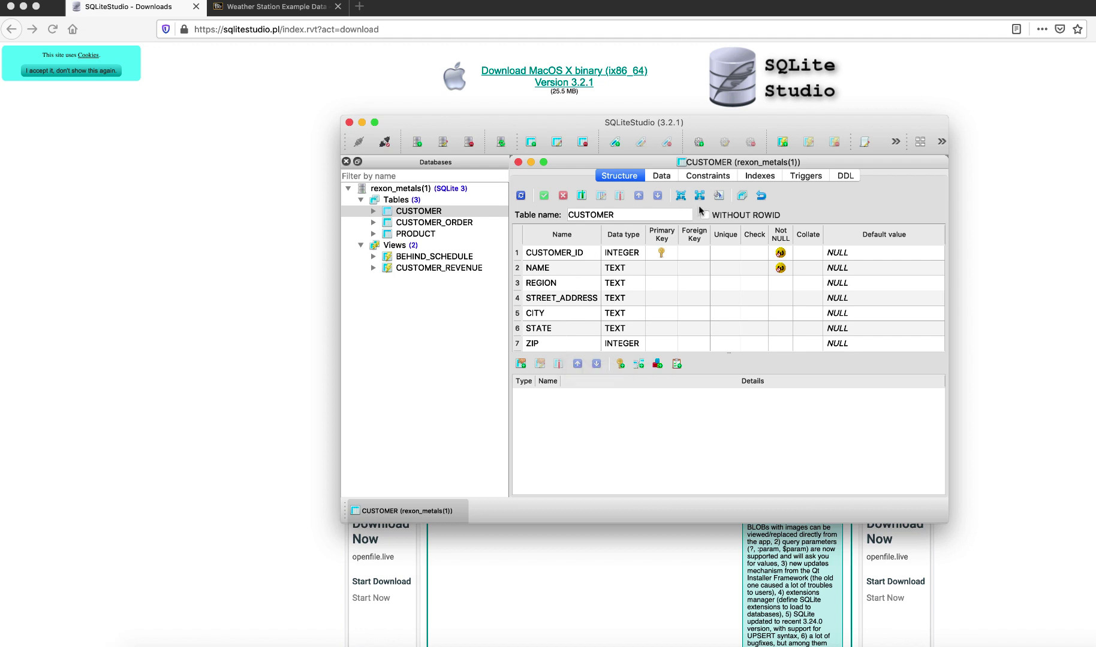
click(662, 177)
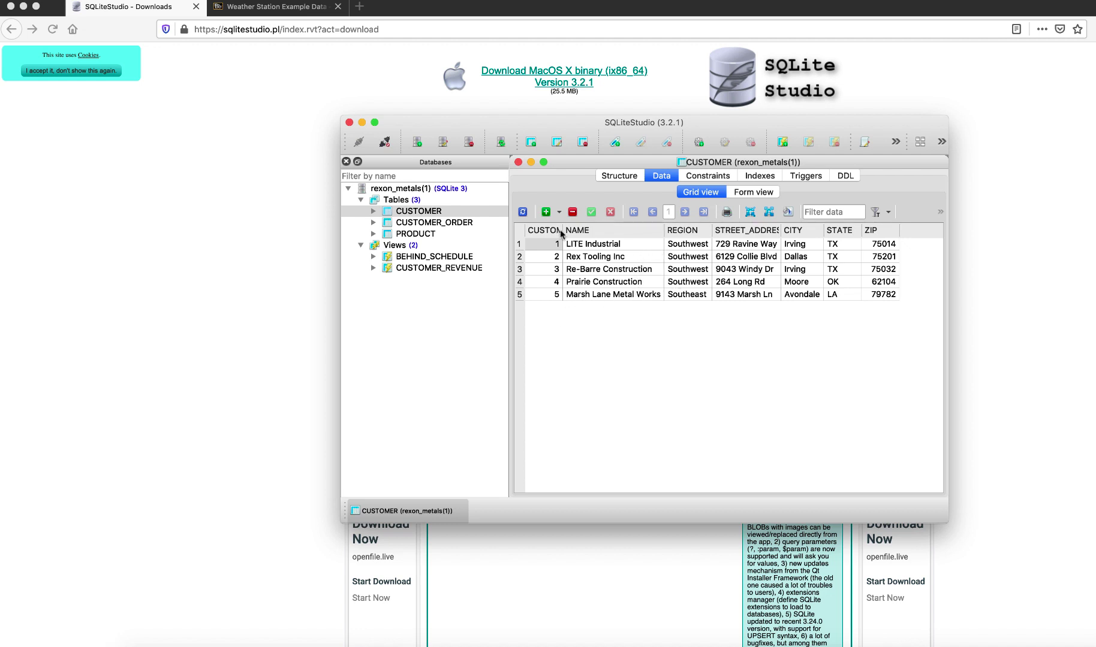
mouse_move(562, 231)
mouse_down()
mouse_move(611, 232)
mouse_move(566, 233)
mouse_up()
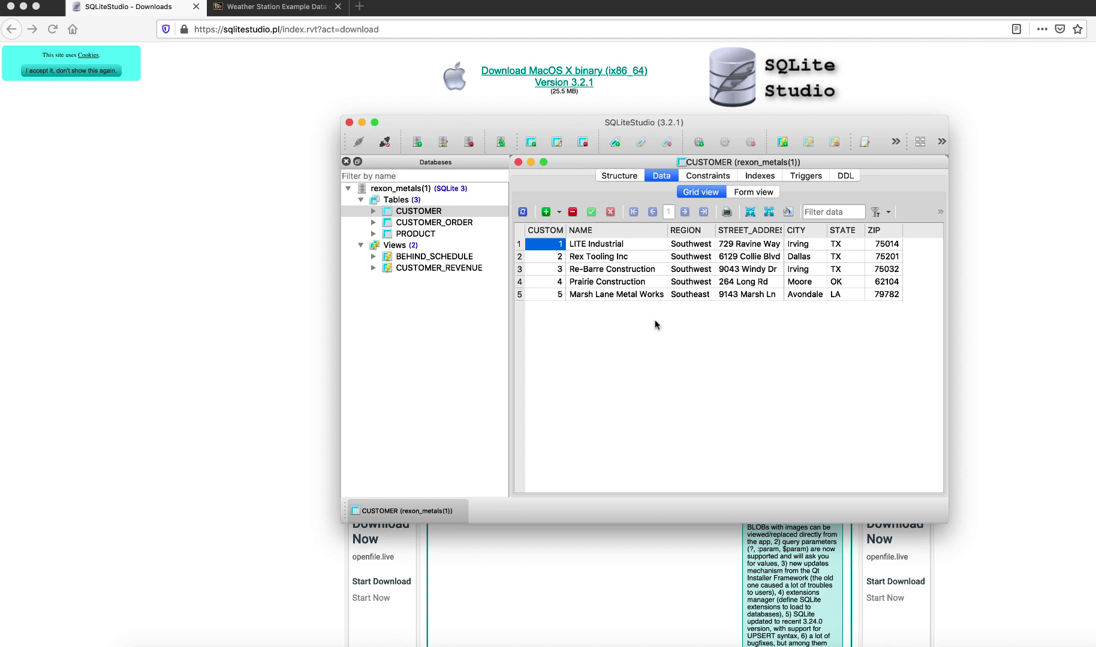
Step: Review the CUSTOMER table's constraints, indexes, triggers and DDL, and return to its structure
click(706, 176)
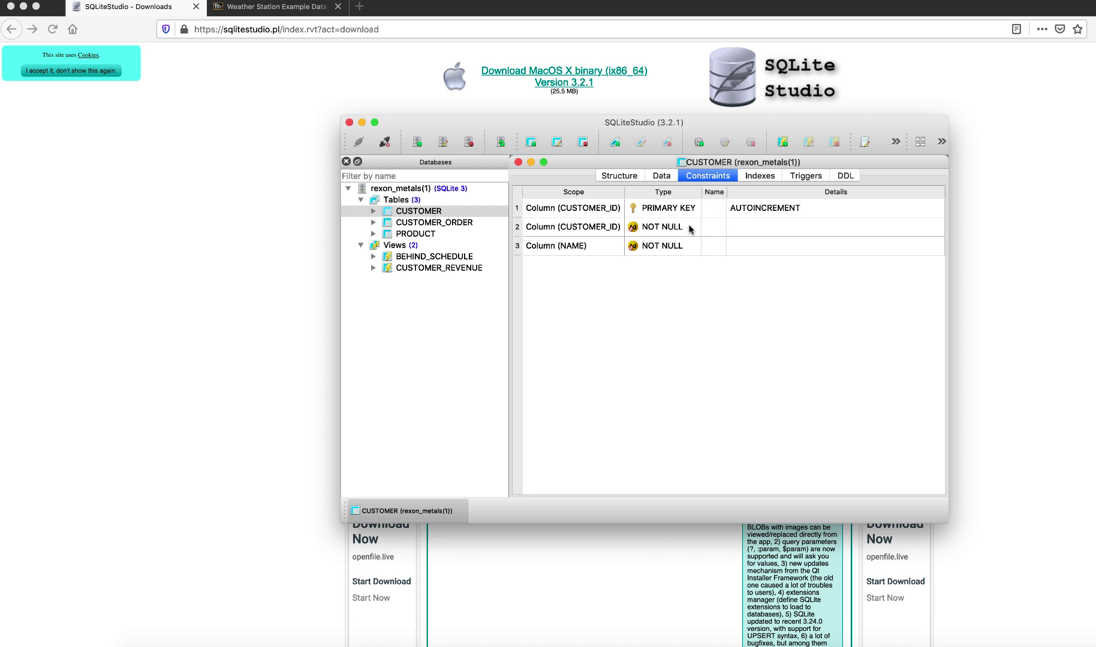
click(761, 177)
click(796, 176)
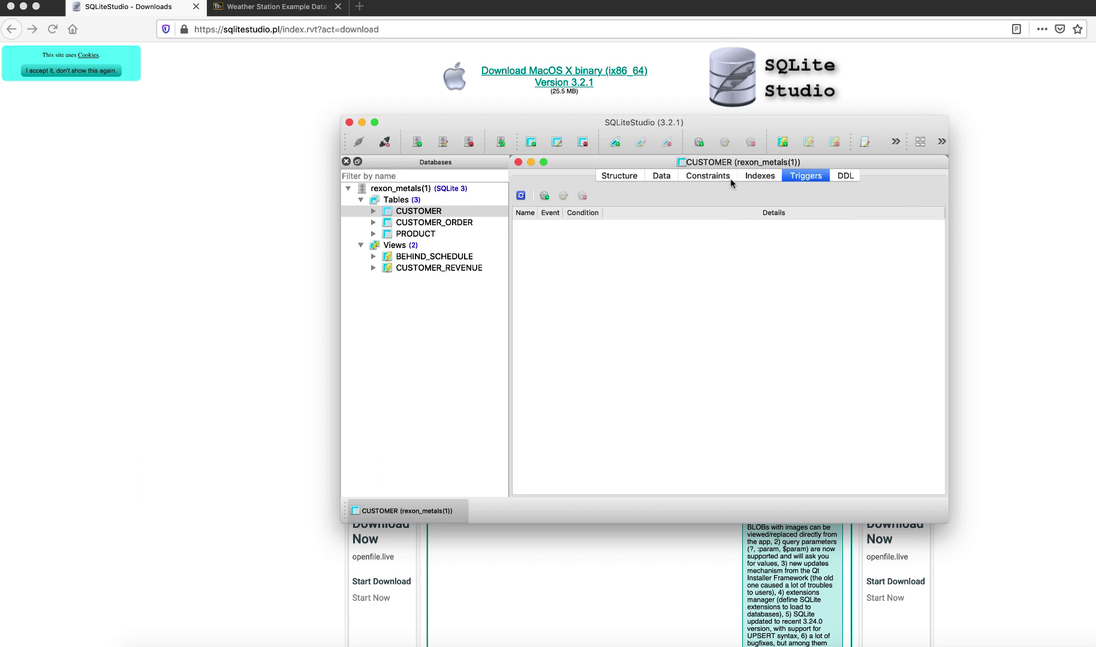
click(843, 177)
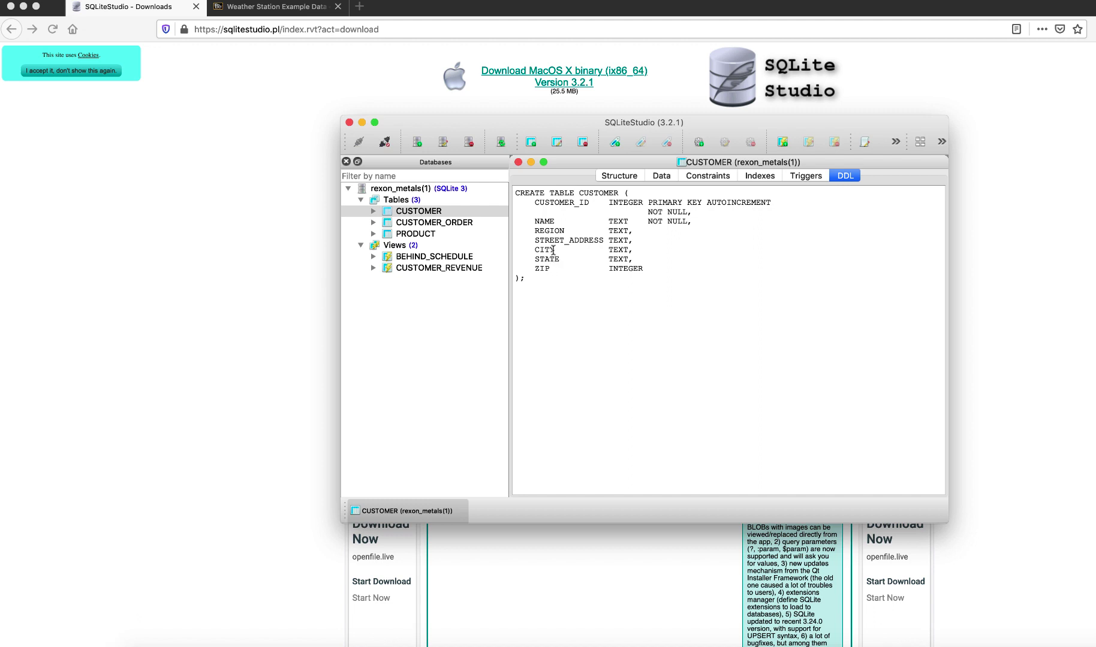
click(620, 175)
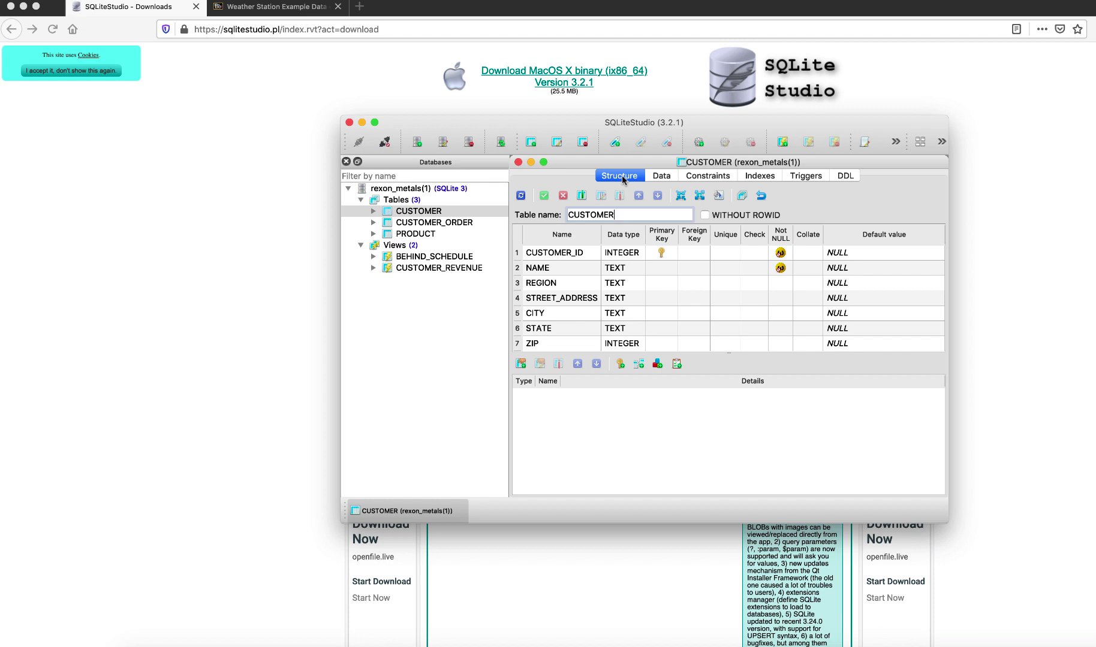
Step: Open the CUSTOMER_ORDER table's data and widen its CUSTOMER_ID column to inspect that column's details
click(436, 223)
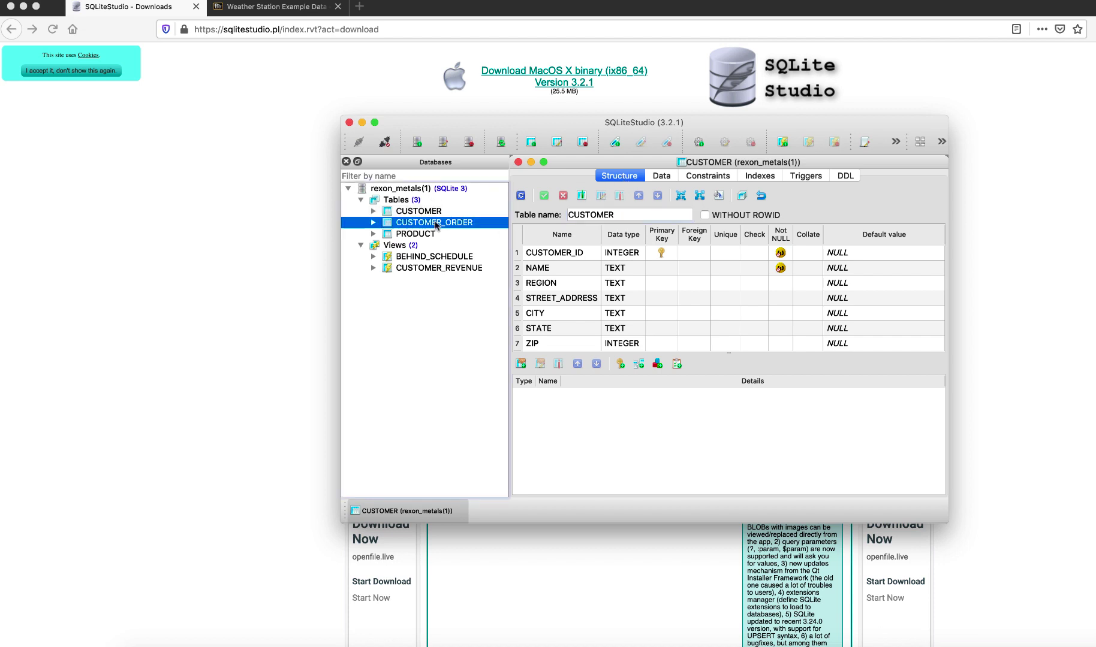
double_click(436, 223)
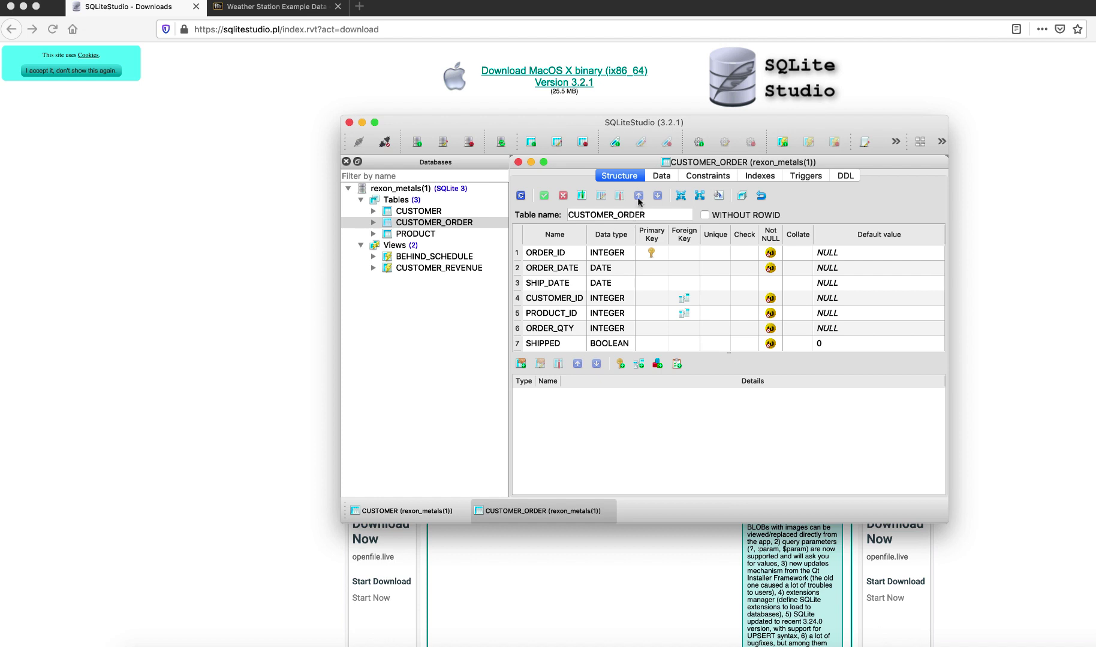
click(659, 177)
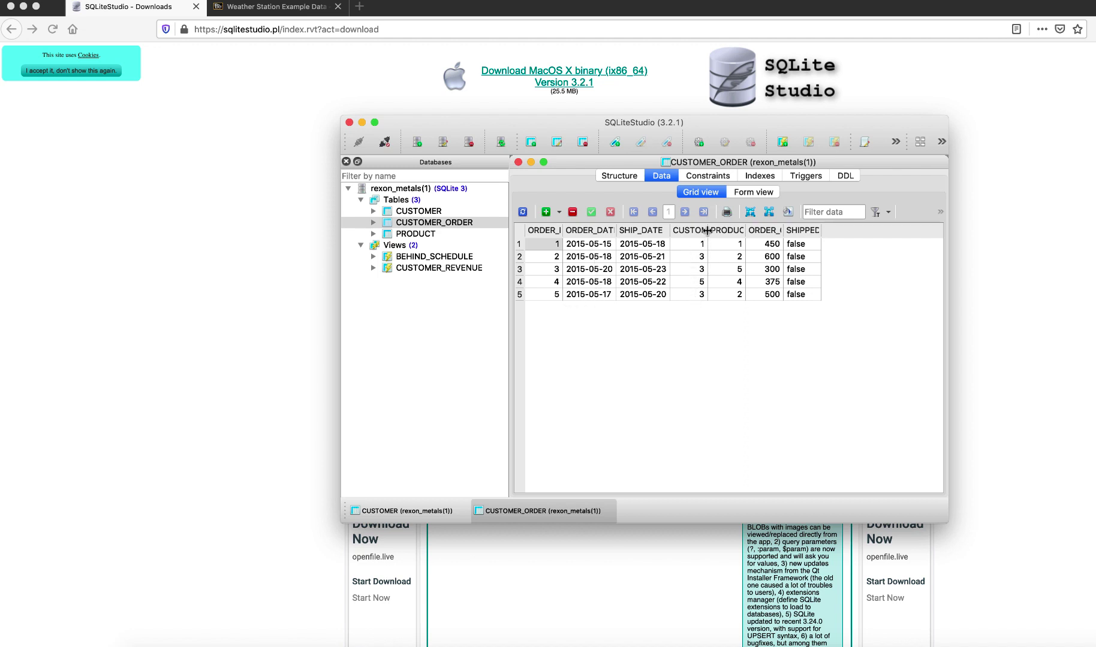
drag(708, 230, 754, 230)
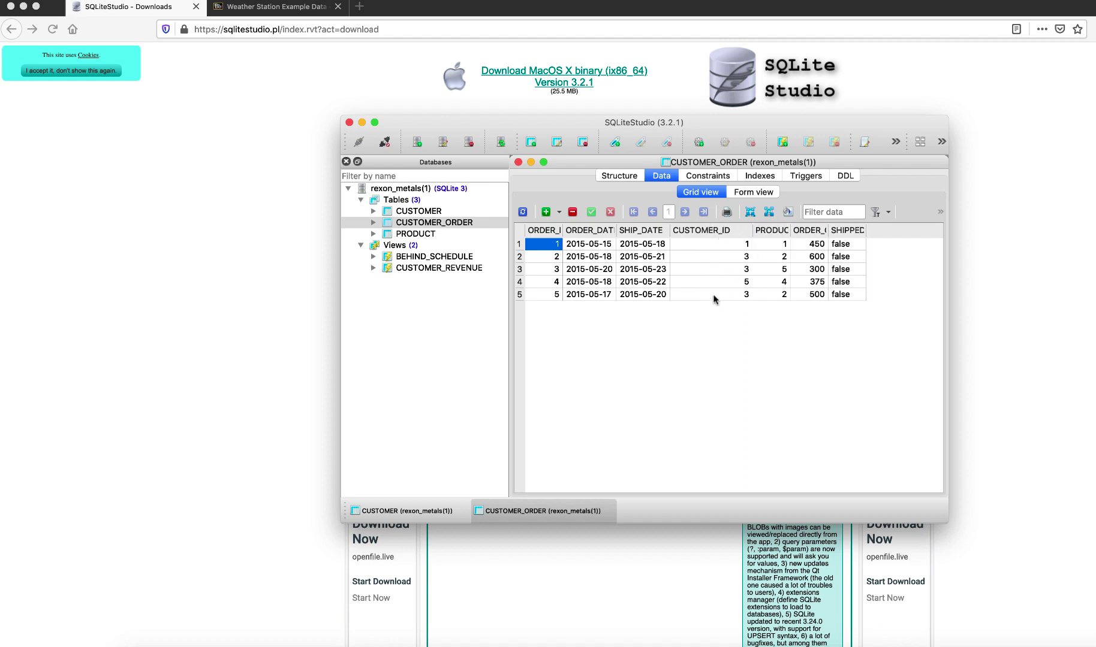
mouse_move(715, 302)
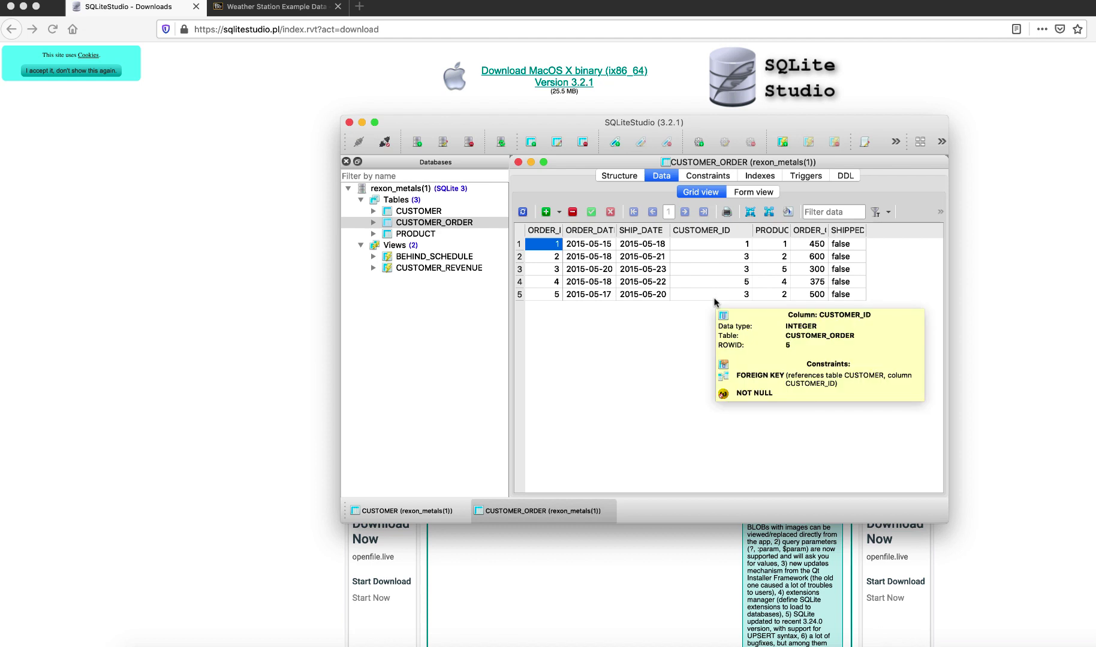
Step: Finish inspecting the CUSTOMER_ORDER columns, and open the PRODUCT table to display its data in the grid
mouse_move(543, 265)
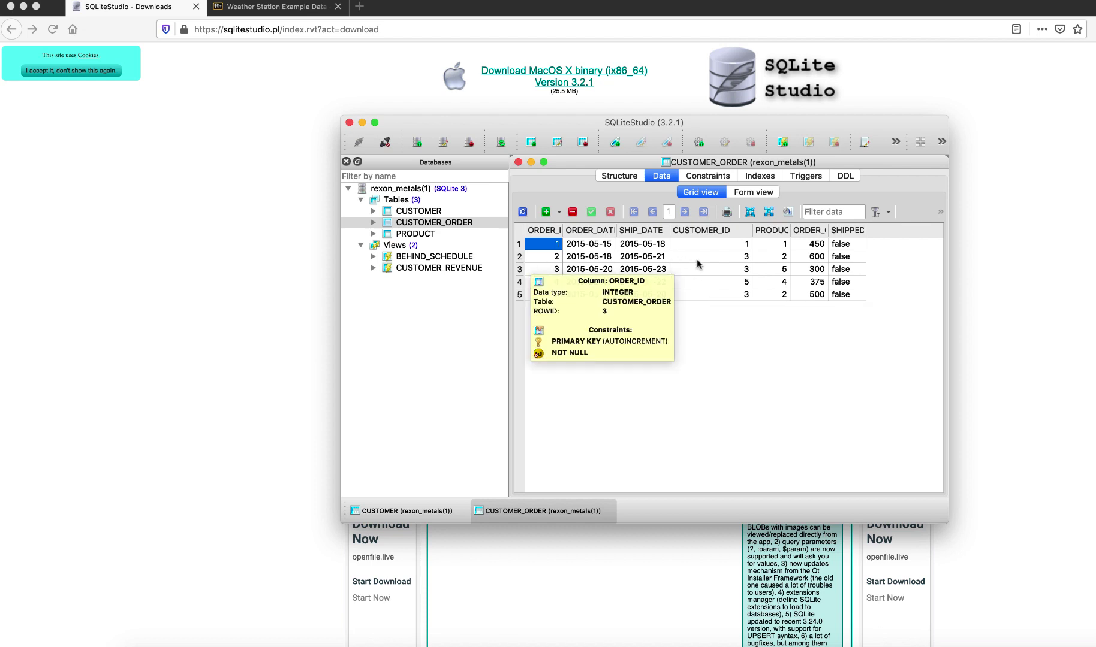
mouse_move(772, 259)
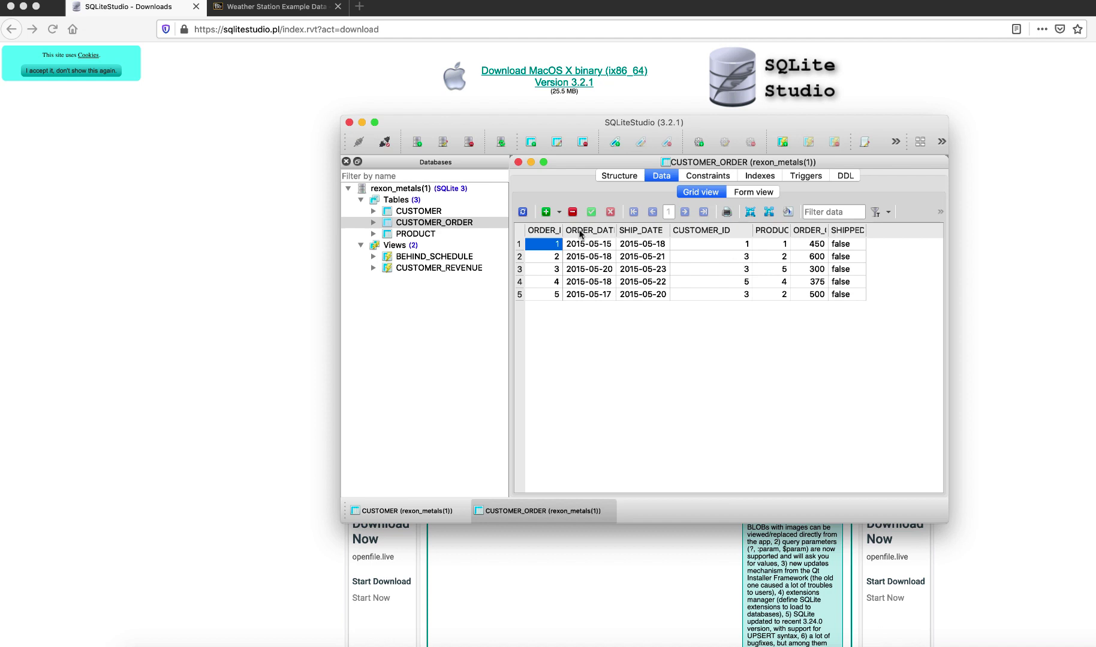
click(418, 216)
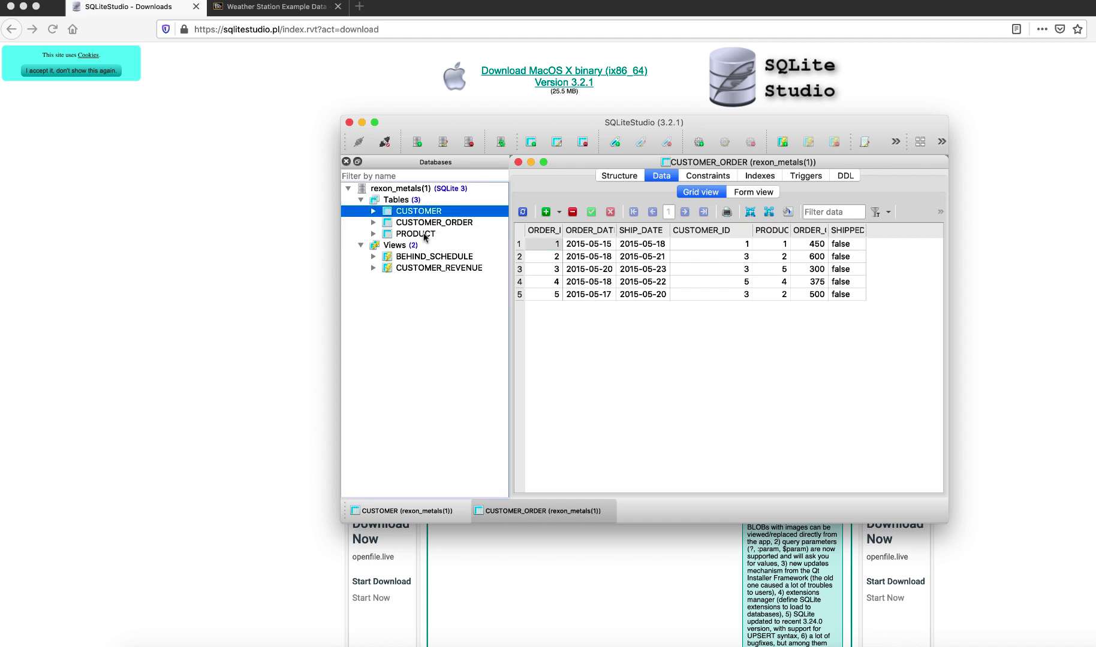
click(425, 236)
double_click(425, 235)
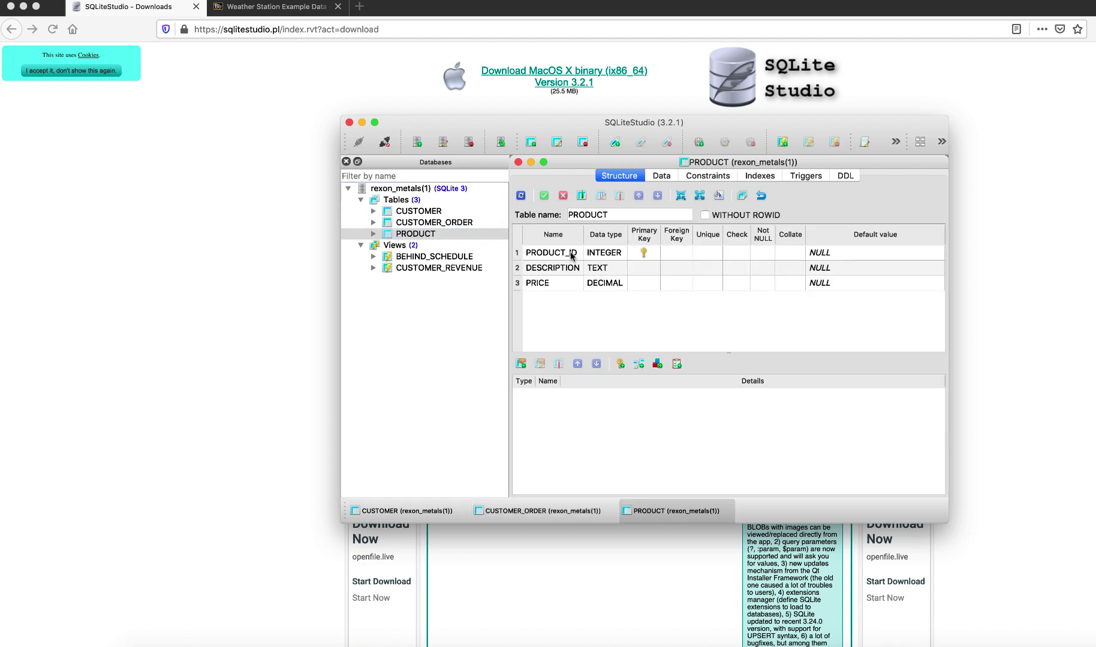
click(663, 176)
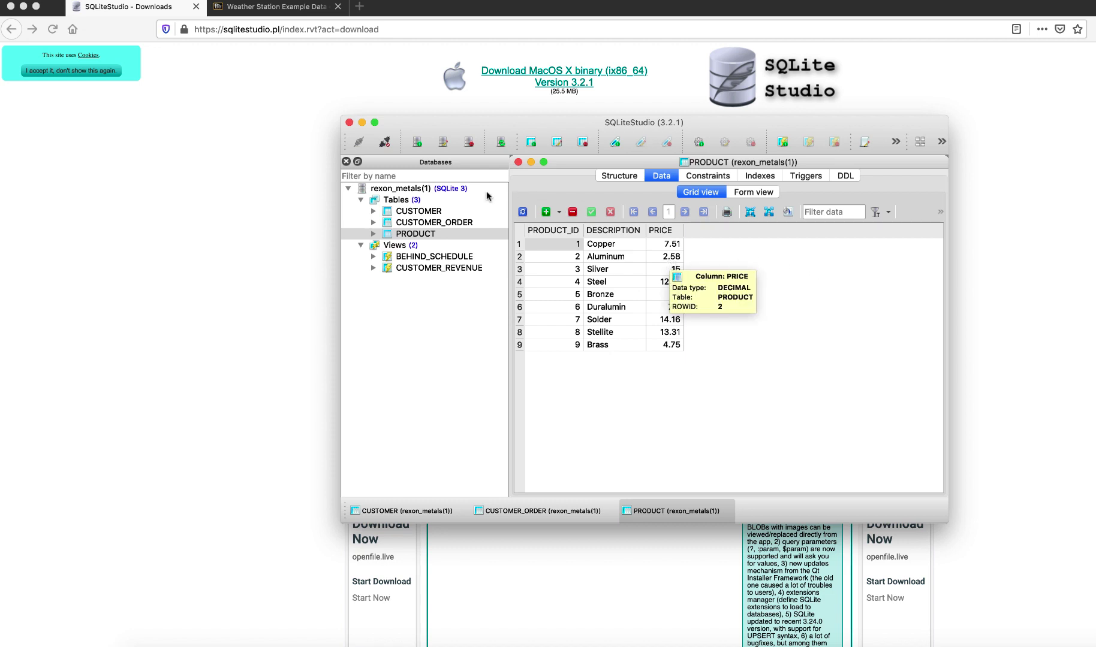
Step: Add weather_stations.db from the Downloads folder to the database list as a permanent SQLite 3 database named weather_stations
click(426, 190)
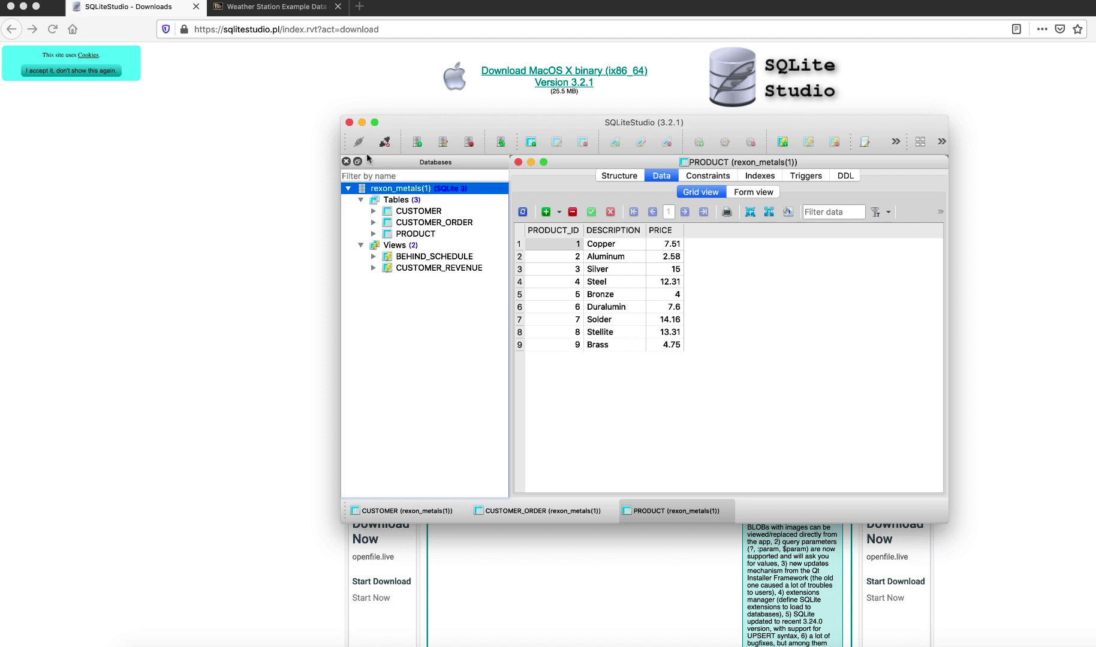
click(417, 144)
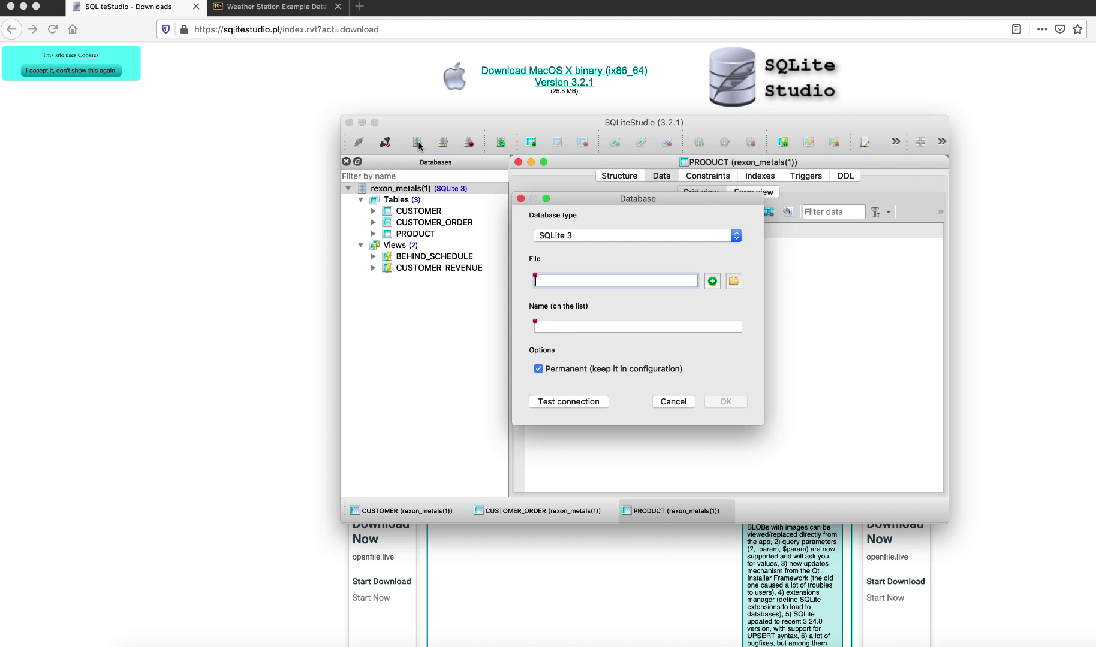
click(733, 282)
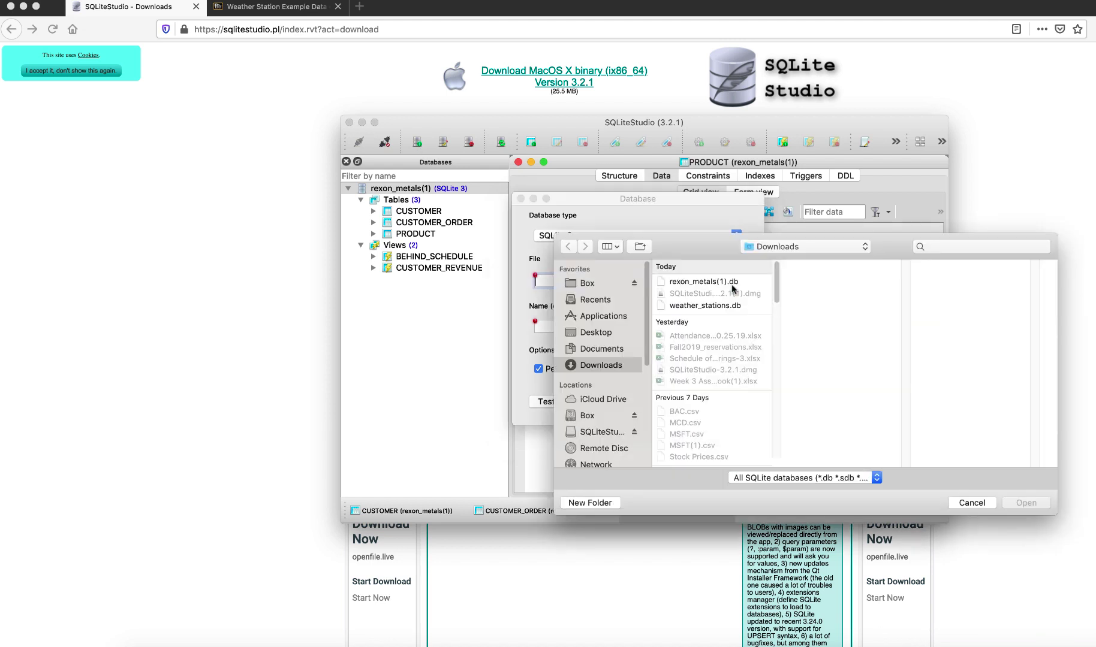
click(713, 307)
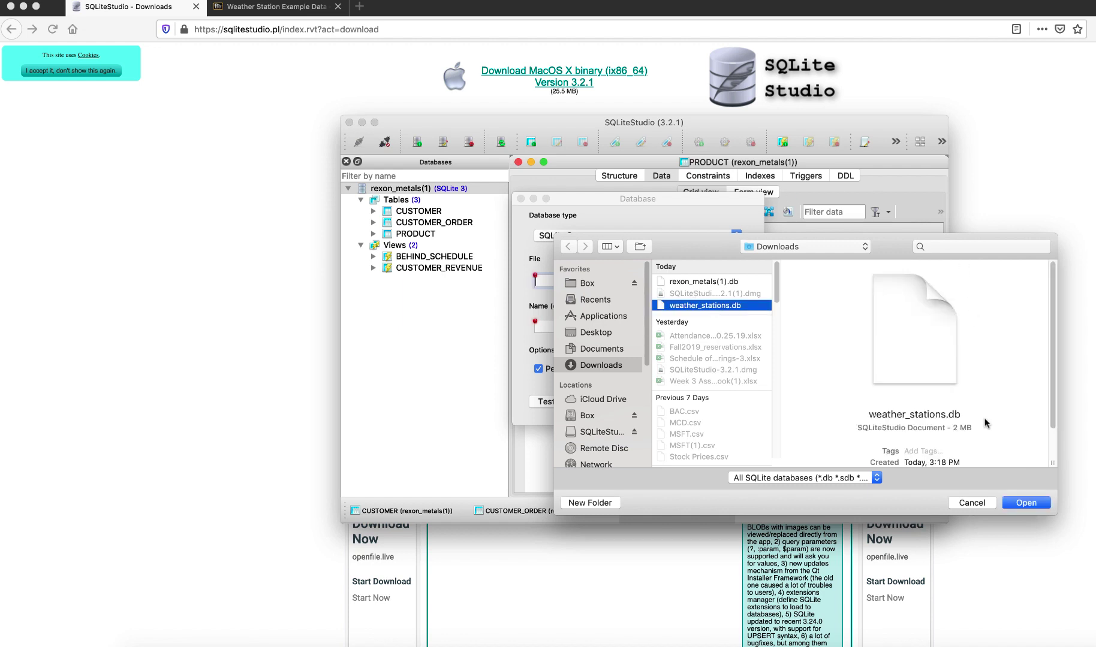
click(1015, 505)
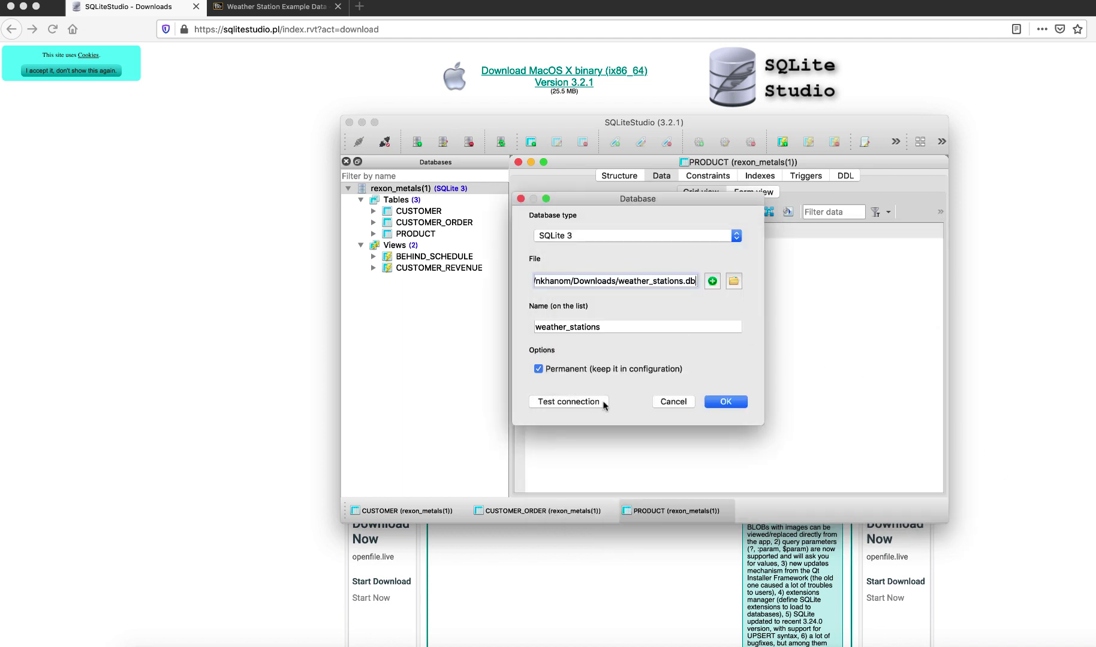
click(726, 402)
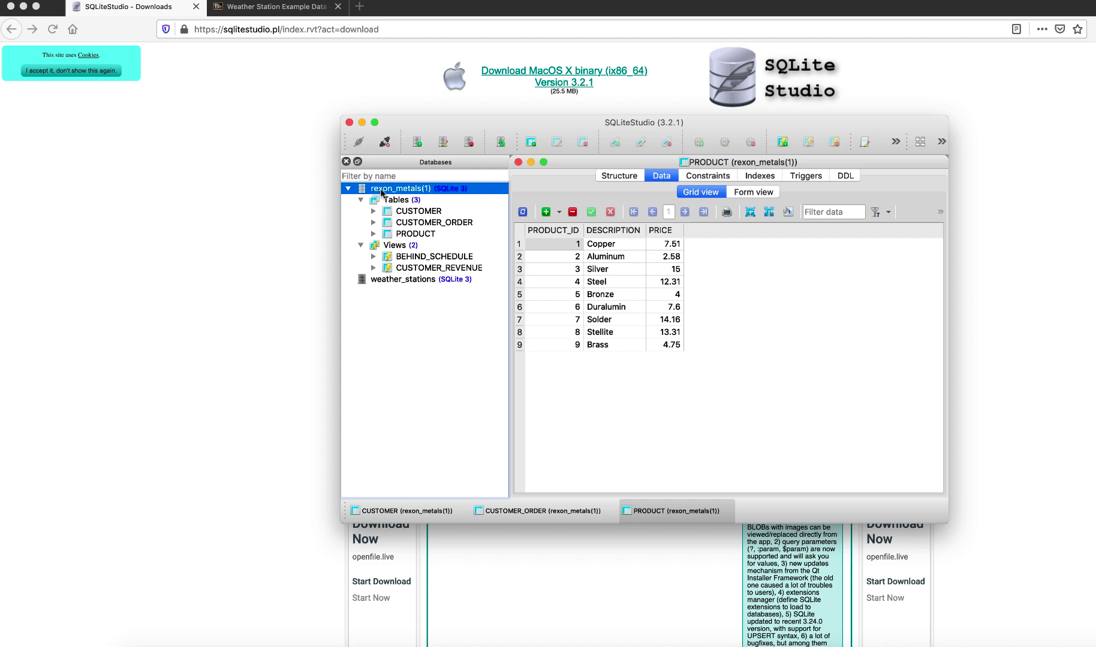
Step: Connect to the weather_stations database so its tables and views are listed in the database tree
mouse_move(381, 193)
click(395, 281)
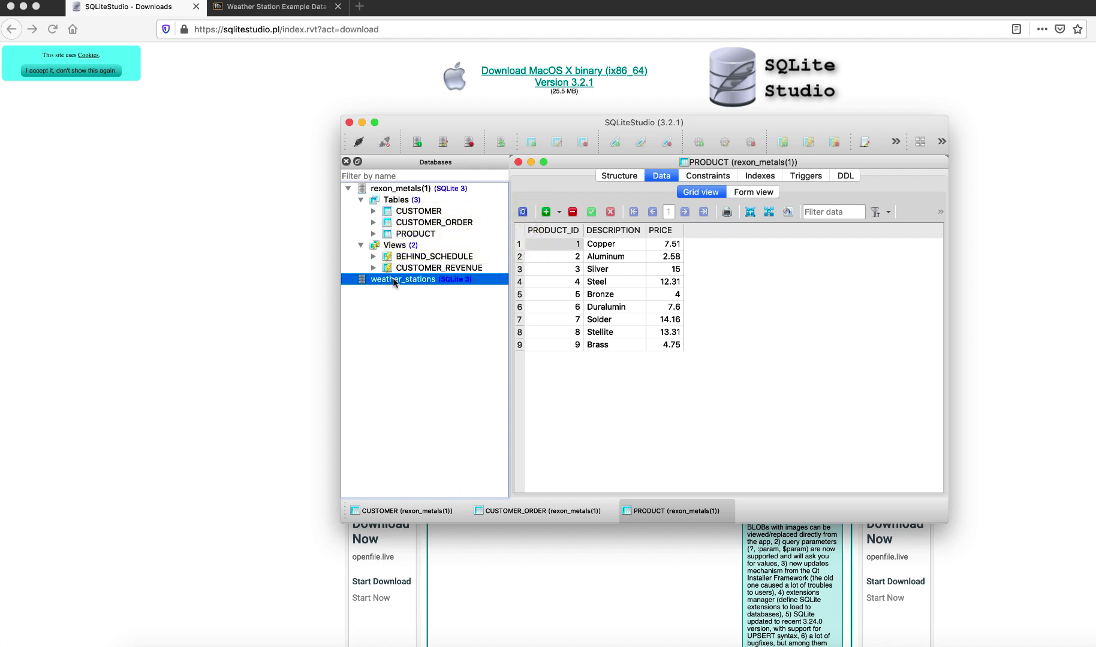
double_click(394, 280)
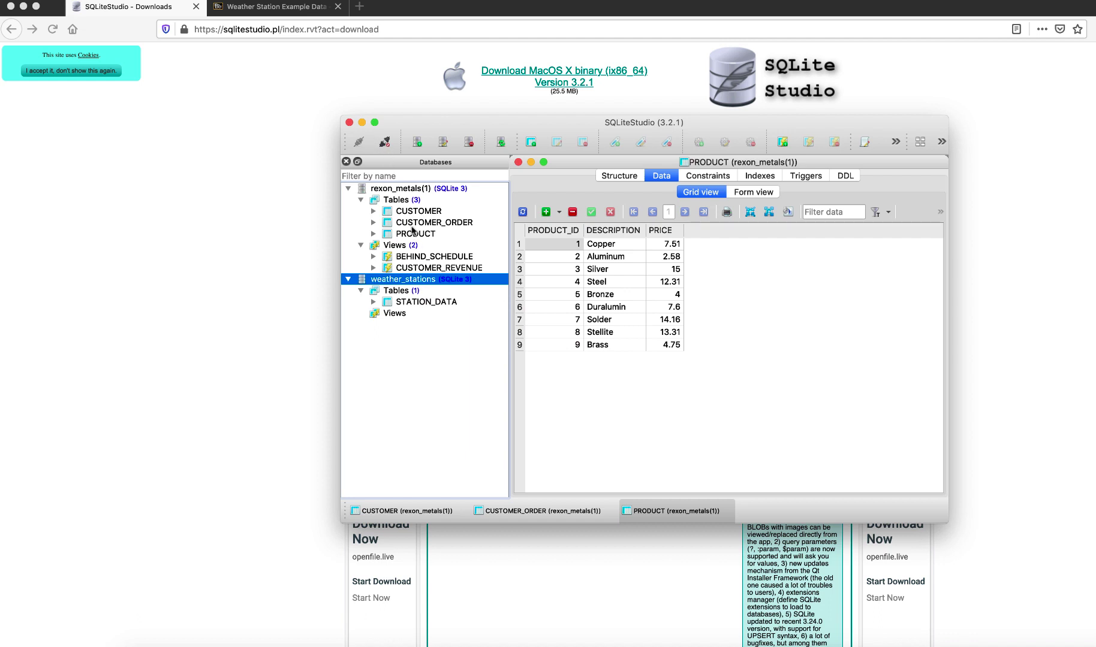
Step: Disconnect from the rexon_metals database, leaving only weather_stations connected
click(405, 202)
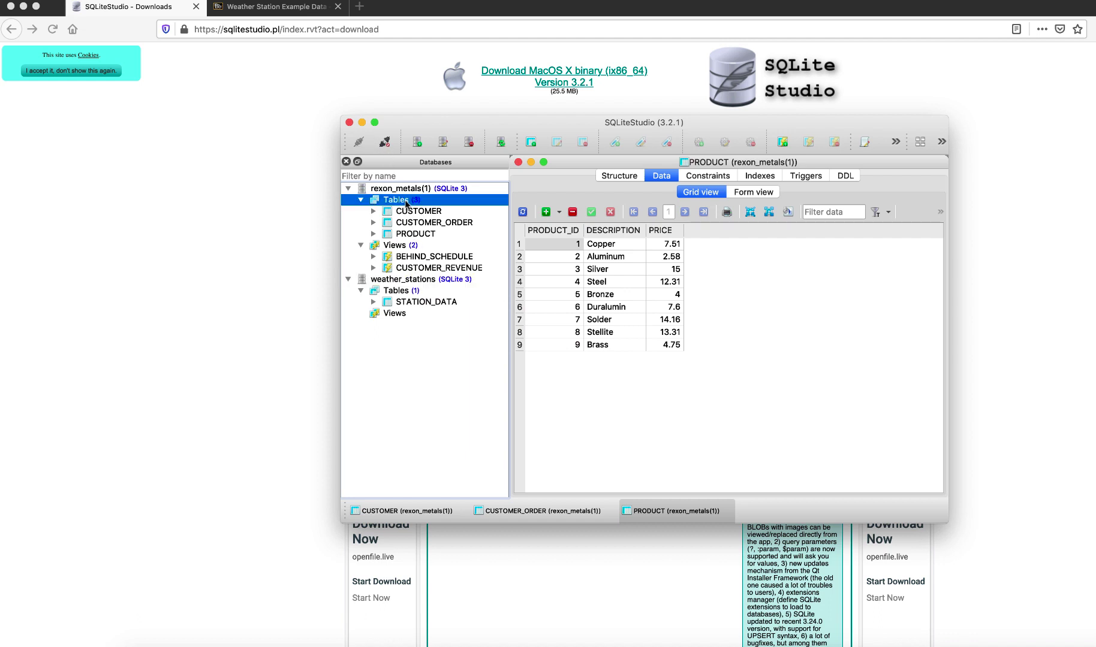
click(412, 213)
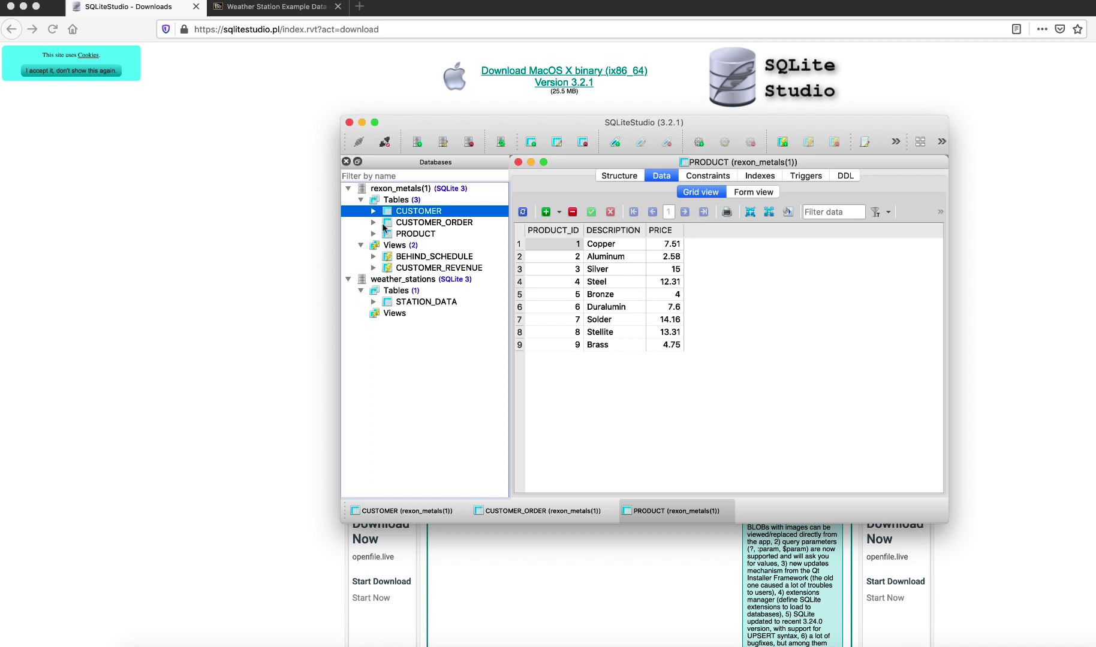
click(404, 281)
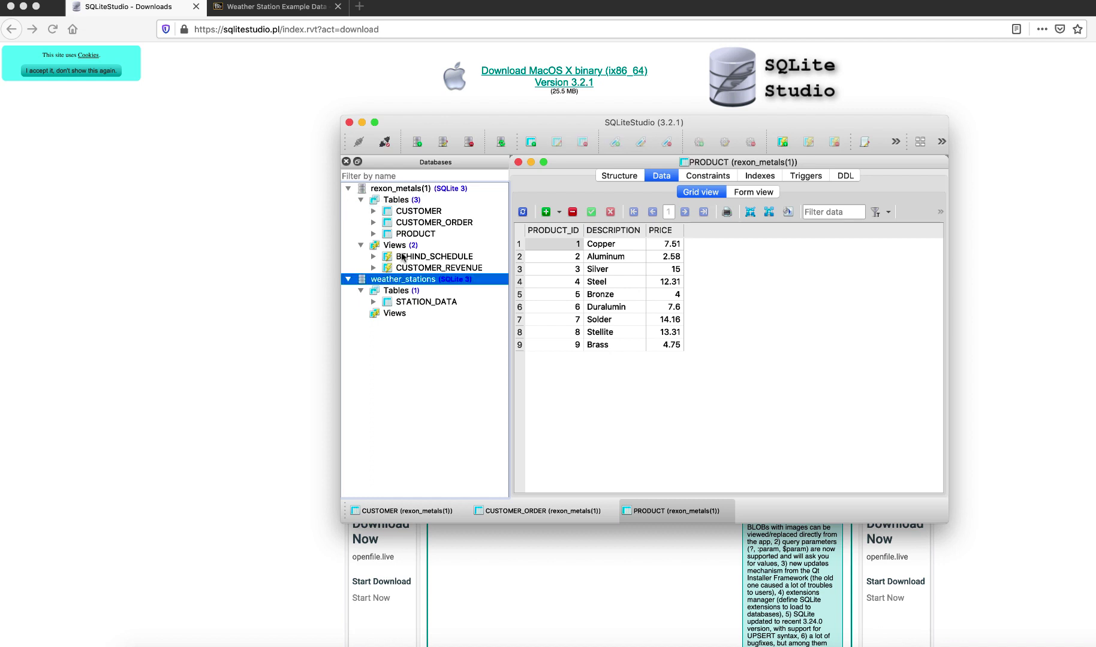
click(405, 193)
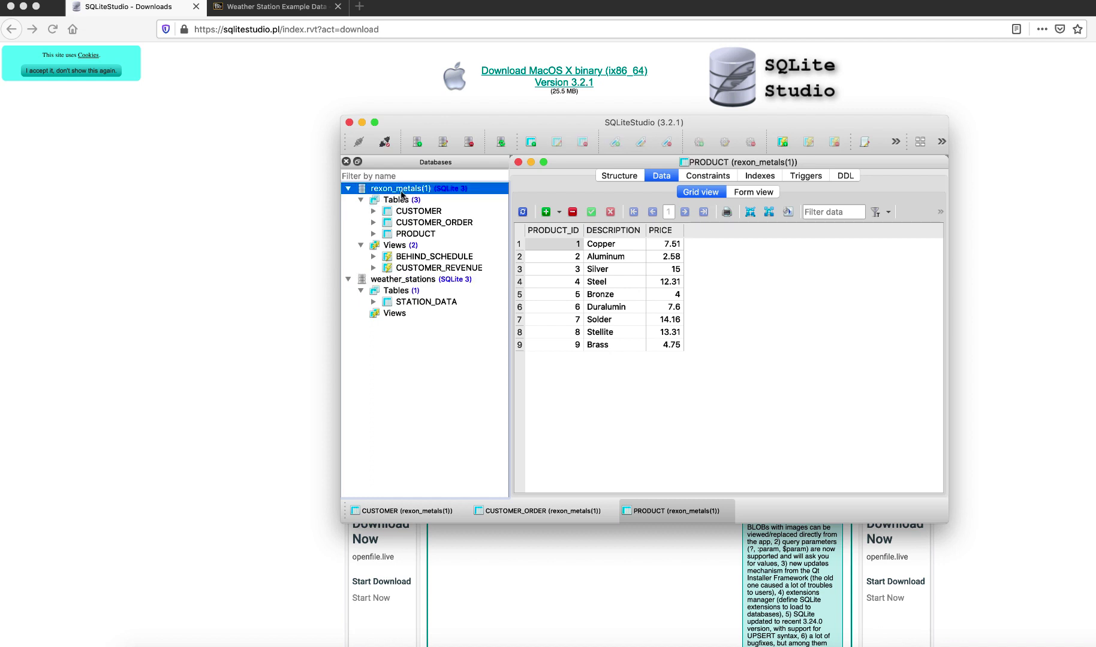
click(385, 143)
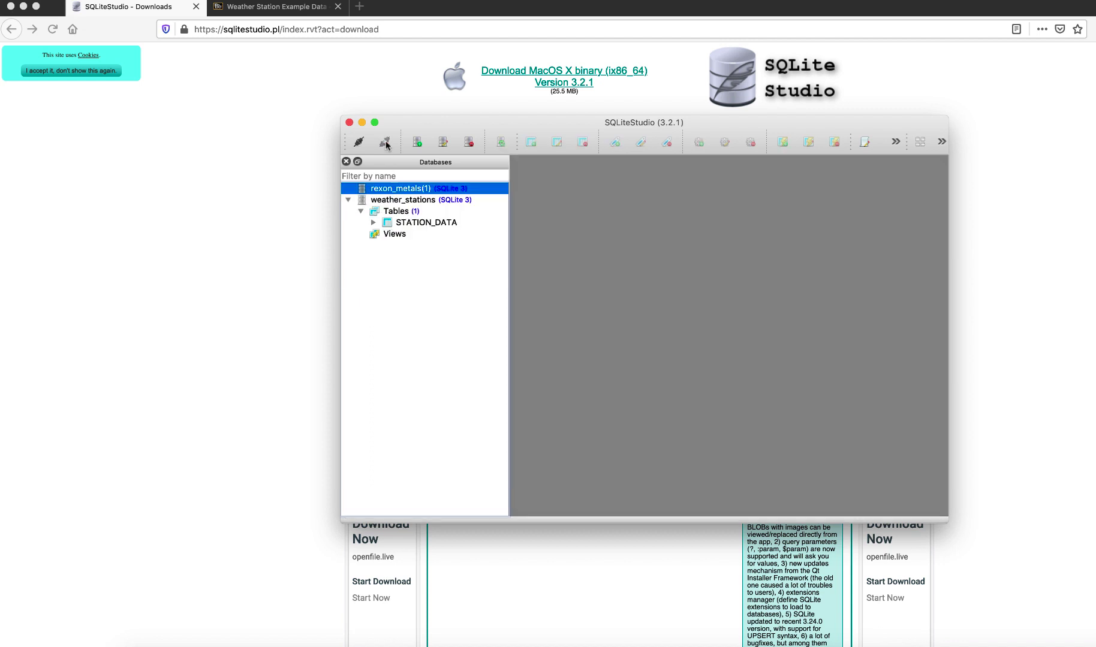
Step: Open a new SQL editor with weather_stations as its active database
click(400, 200)
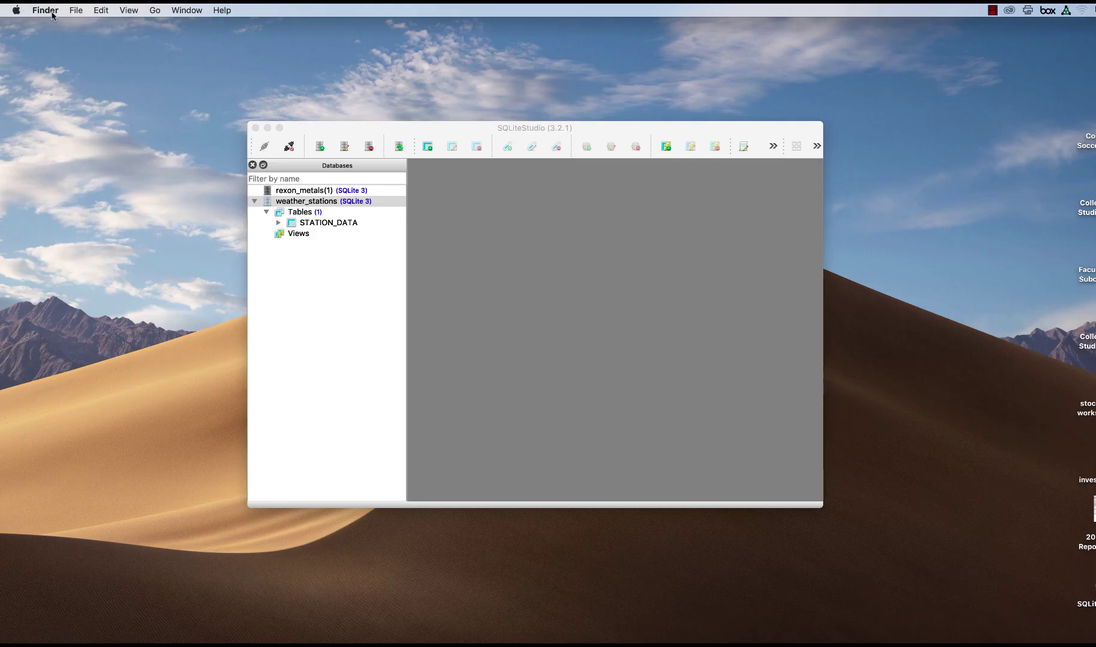
click(404, 128)
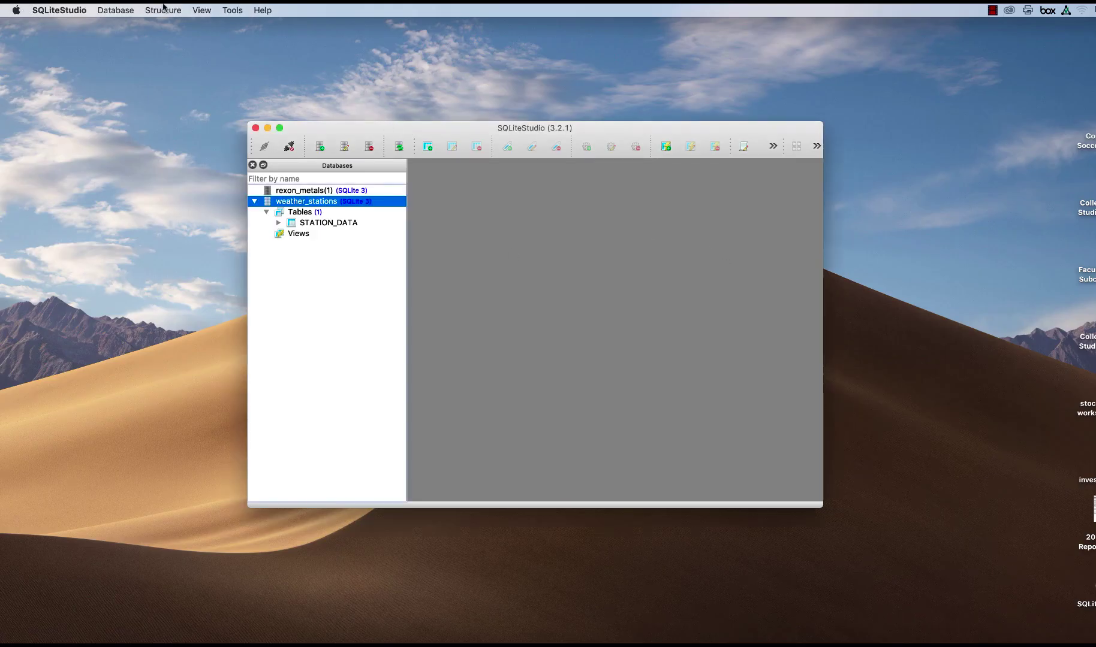
click(234, 12)
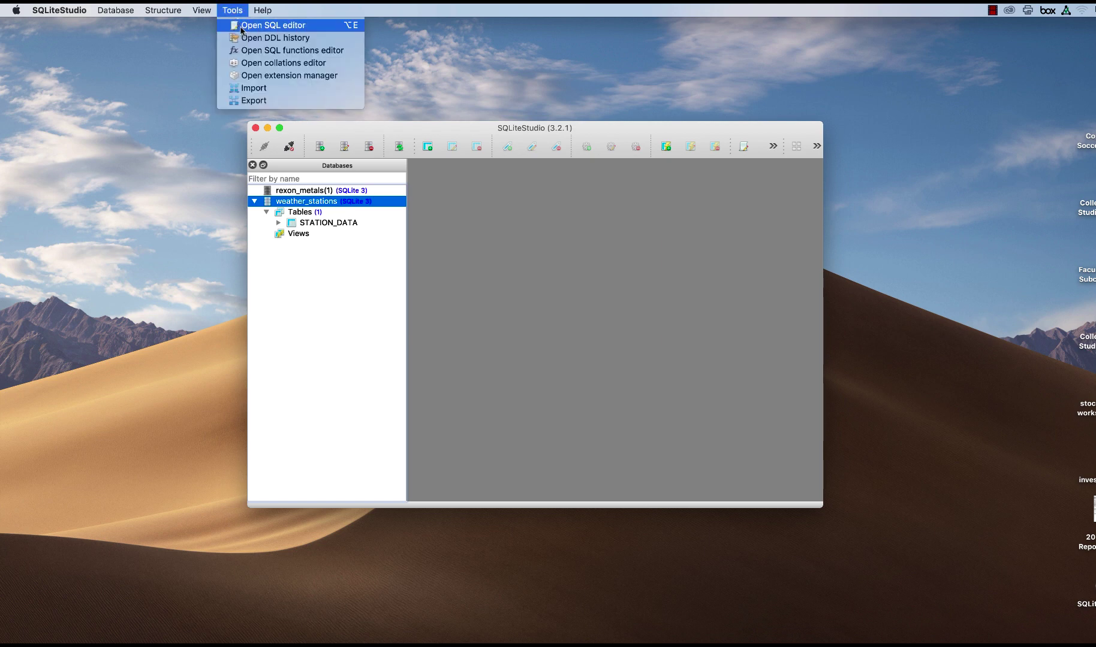
click(242, 26)
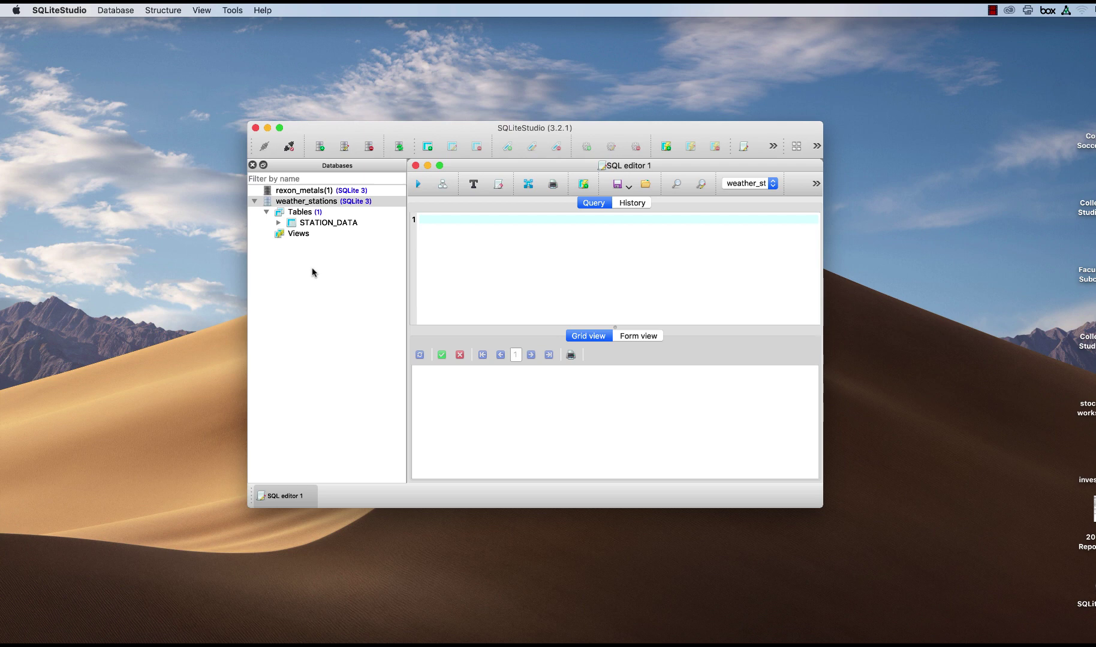
Step: Compare the rexon_metals and weather_stations entries in the database tree and view the file details of weather_stations
click(309, 191)
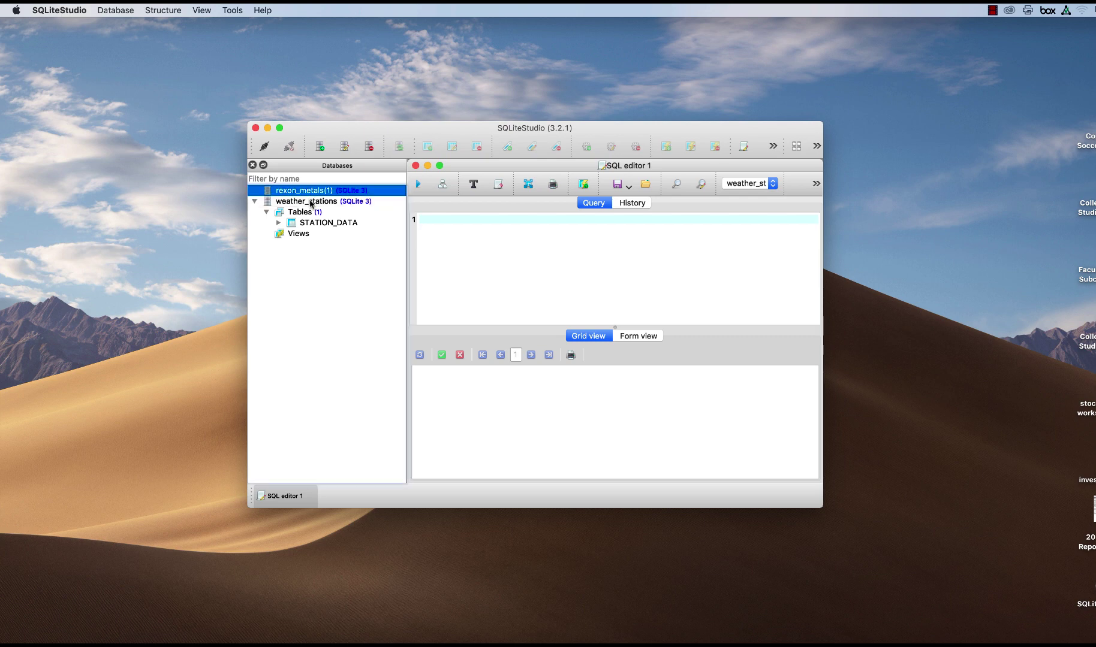
click(310, 204)
mouse_move(310, 204)
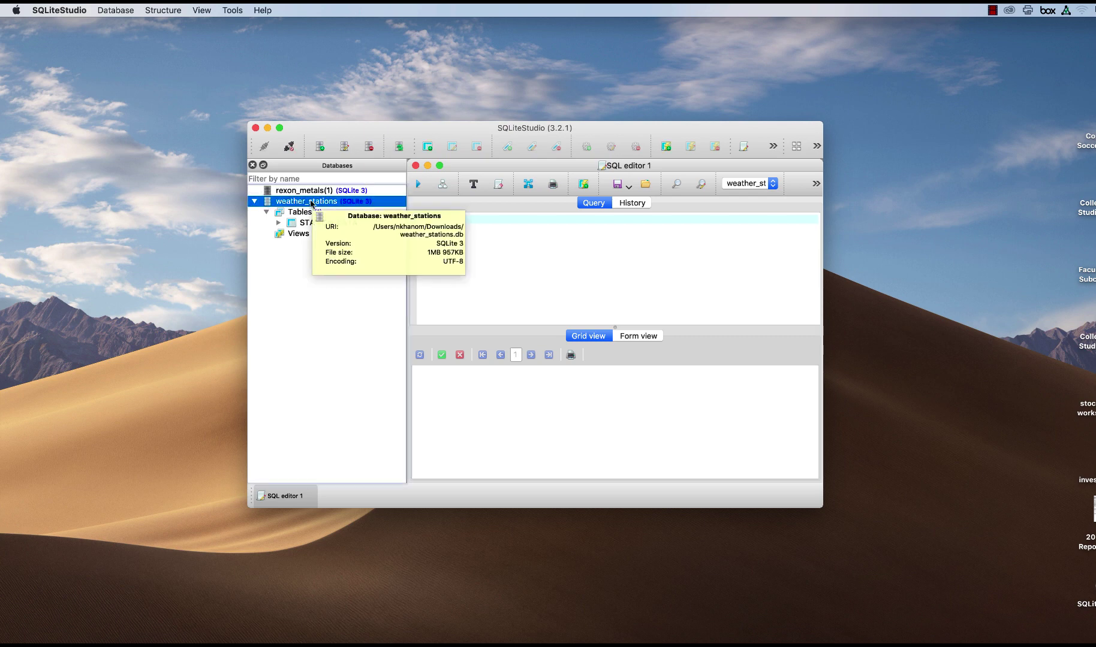